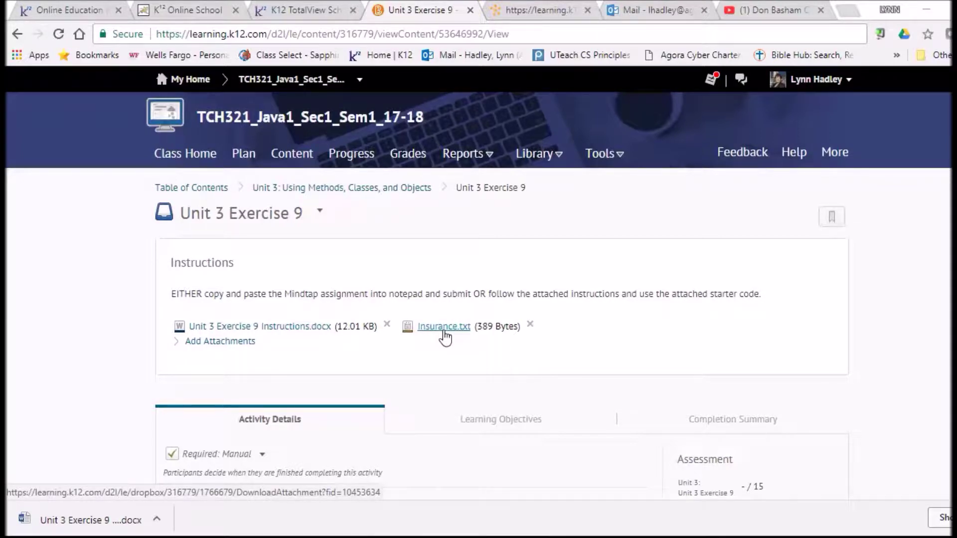
- Switch from the Brightspace Unit 3 Exercise 9 page to jGRASP and show its File menu
key("alt+Tab")
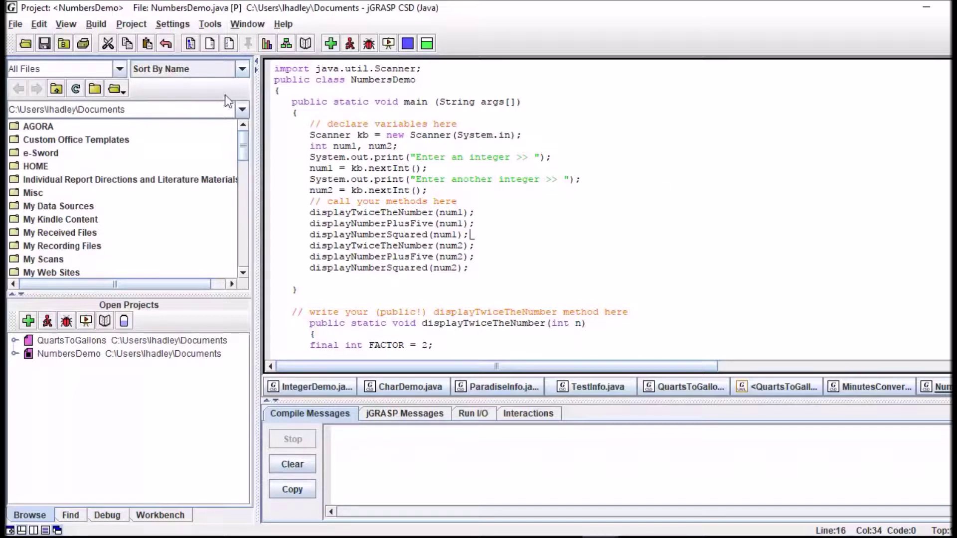
left_click(15, 24)
mouse_move(18, 41)
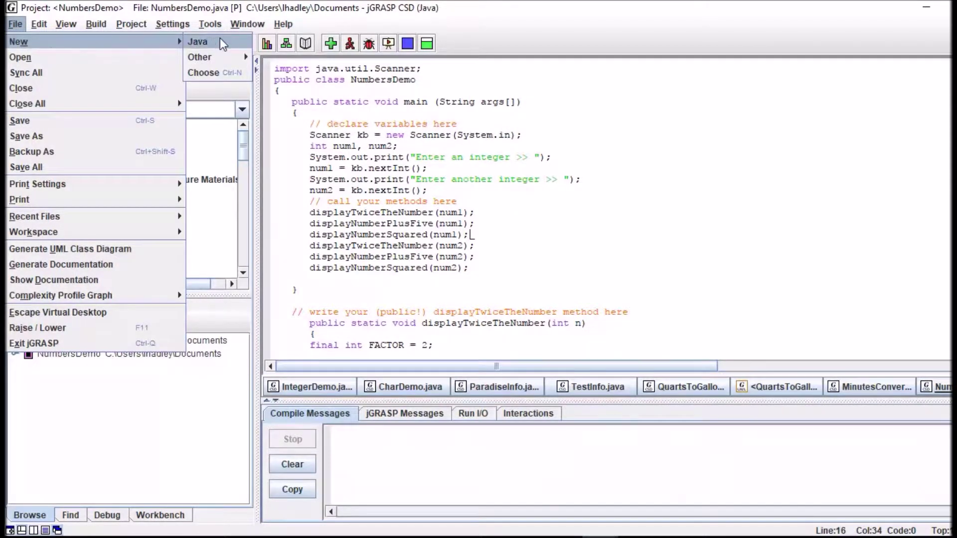
- Create a blank Java file in jGRASP, then minimize the editor
left_click(222, 43)
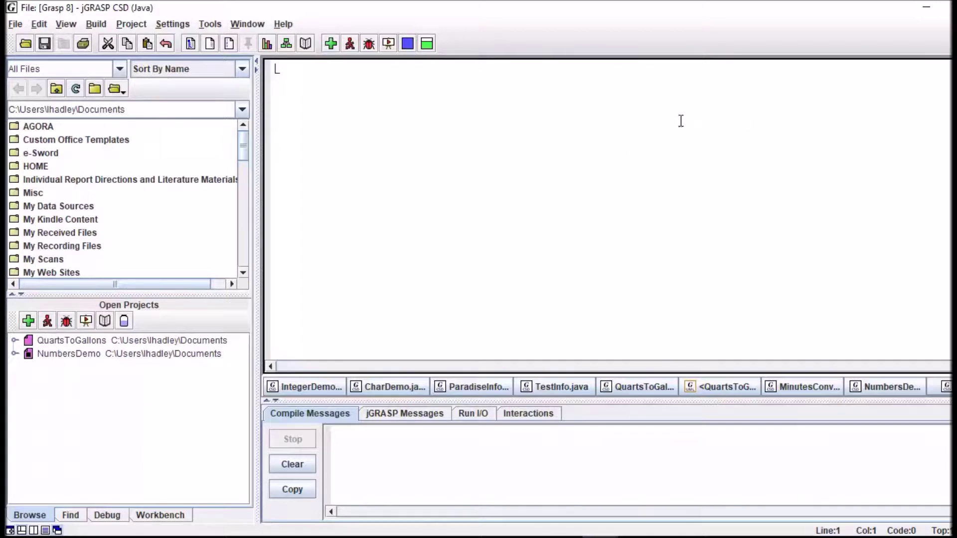
left_click(926, 7)
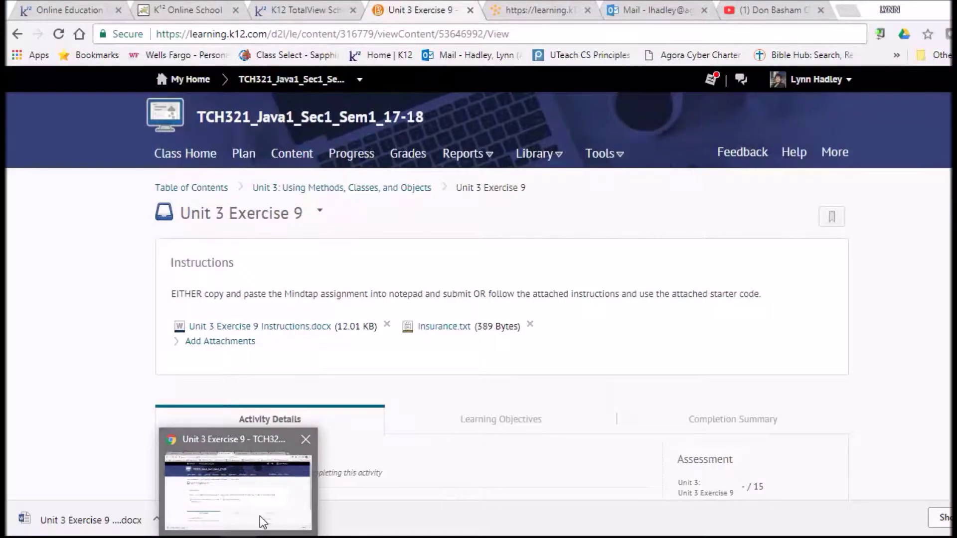
- Bring up the Insurance.txt attachment in Chrome and copy all of its starter code
left_click(260, 516)
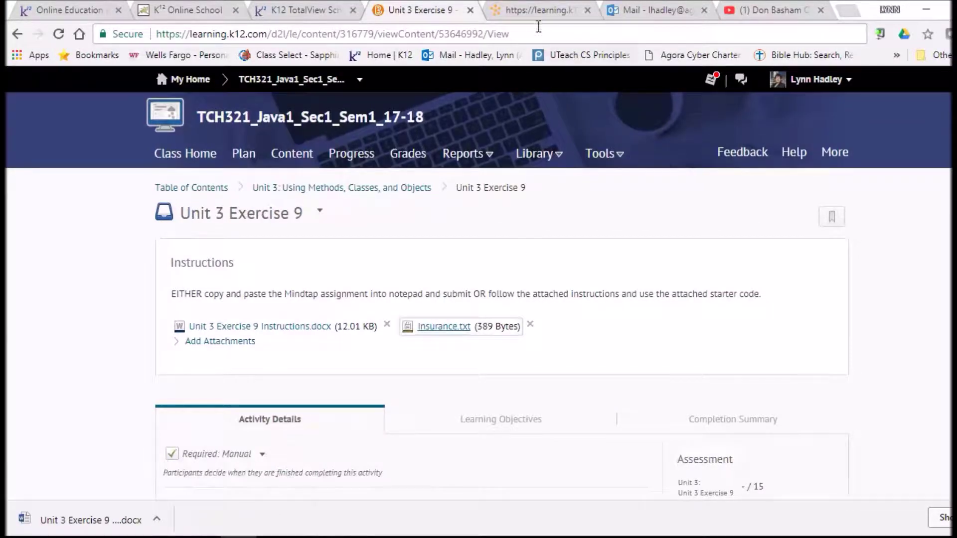
left_click(535, 10)
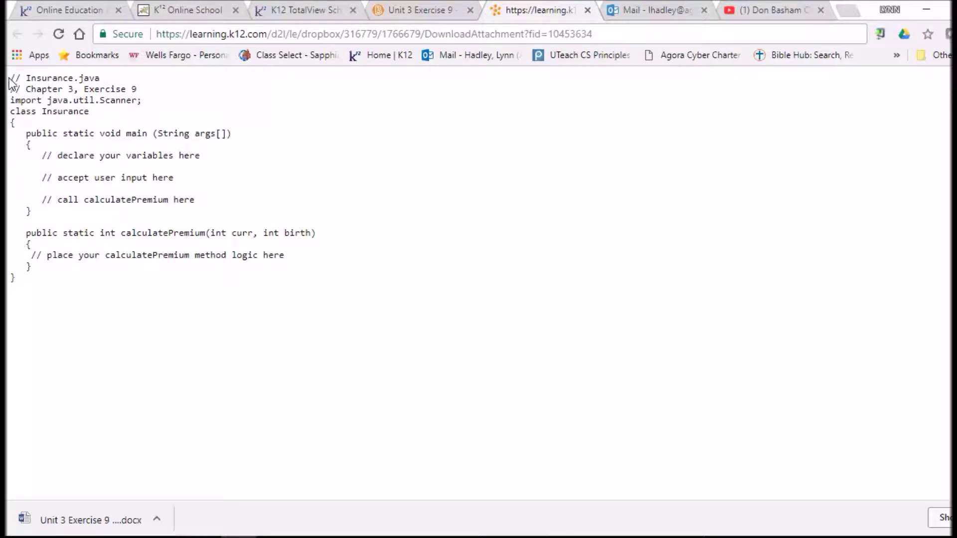
left_click_drag(10, 78, 195, 307)
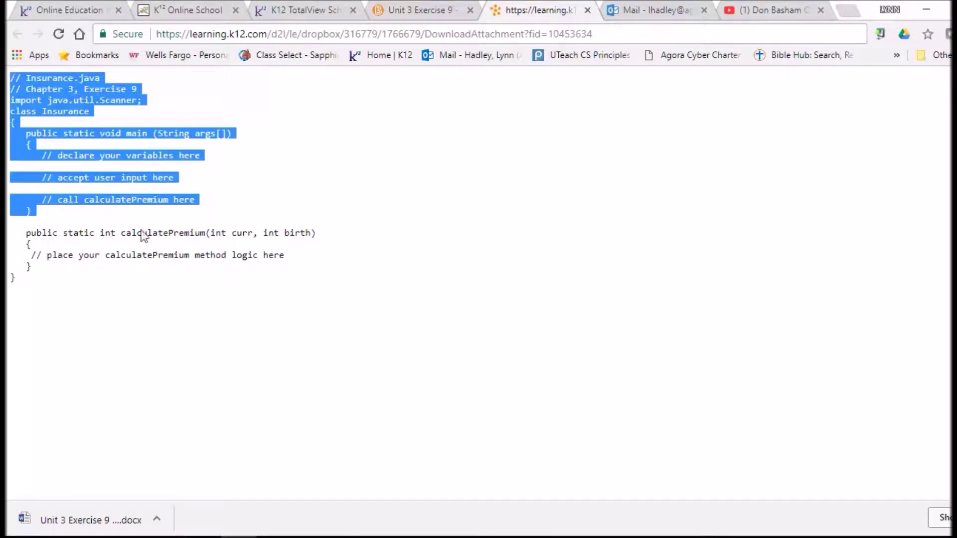
right_click(47, 109)
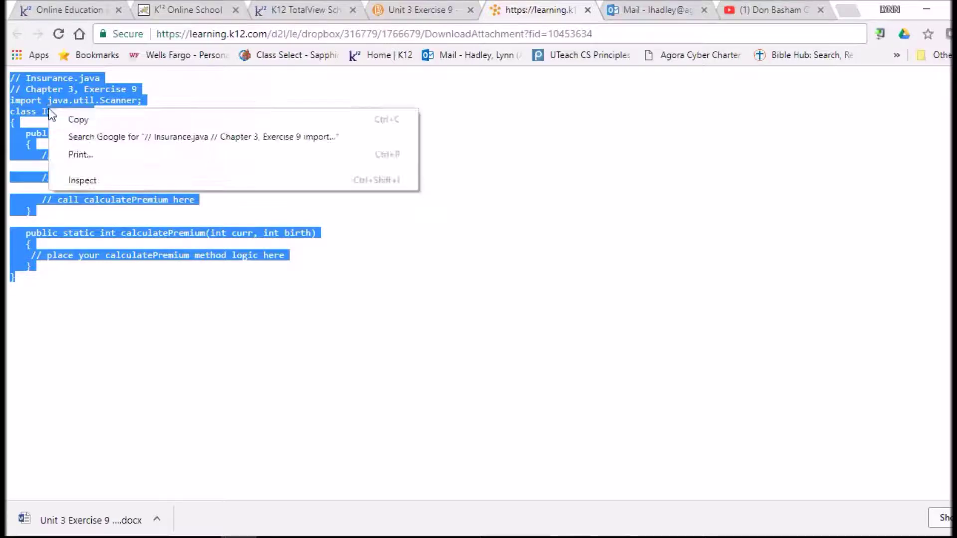
left_click(71, 120)
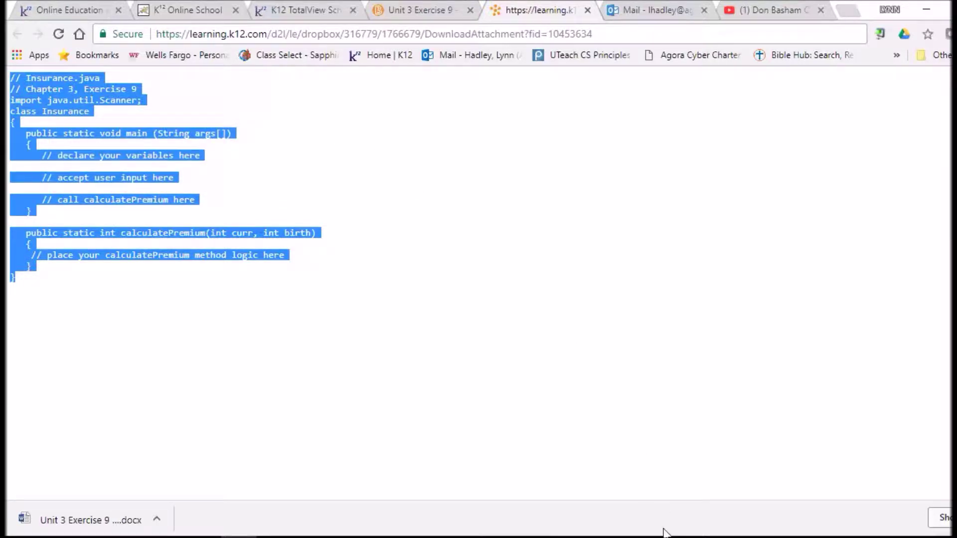
- Paste the copied Insurance starter code into the blank jGRASP editor
left_click(571, 495)
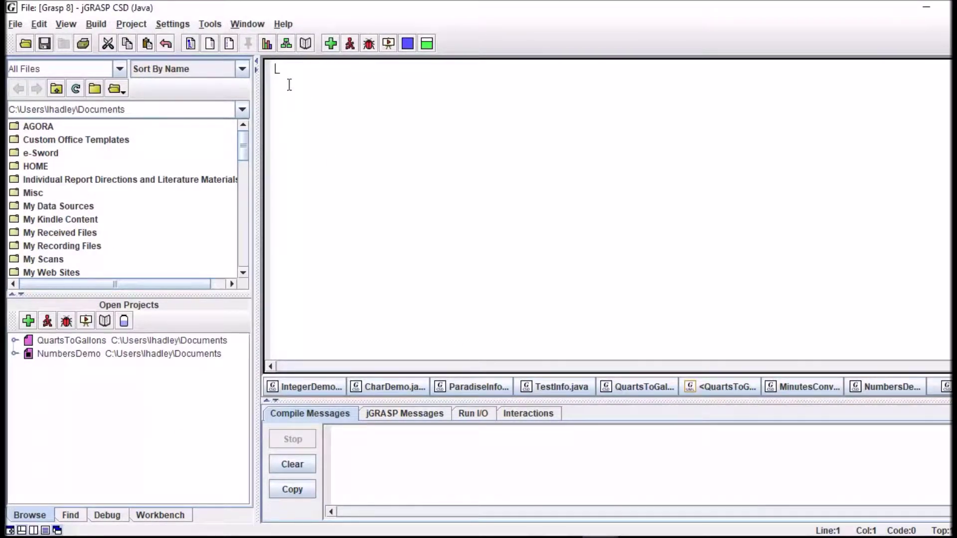
right_click(288, 75)
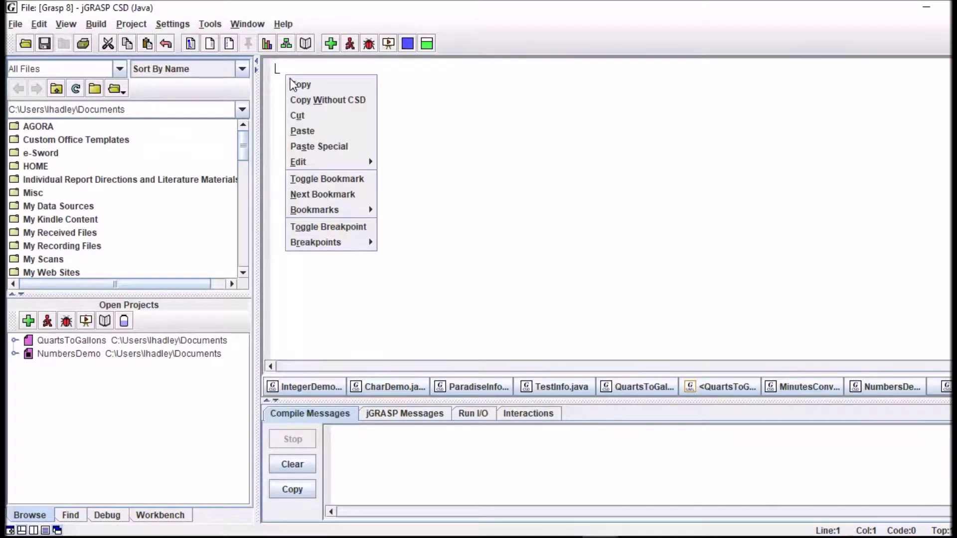
left_click(303, 130)
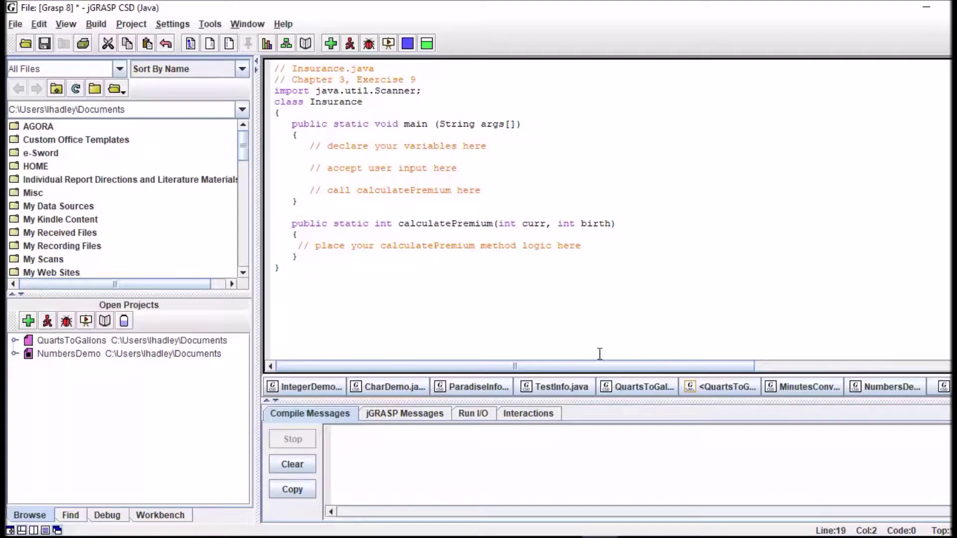
- Review the Exercise 9 premium-calculation instructions in Word, then minimize the document
left_click(491, 486)
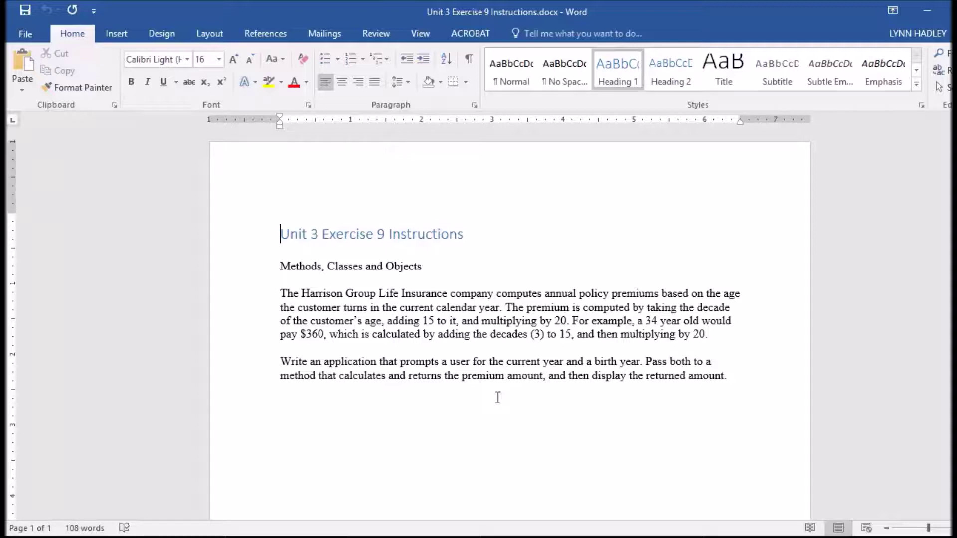
left_click(929, 15)
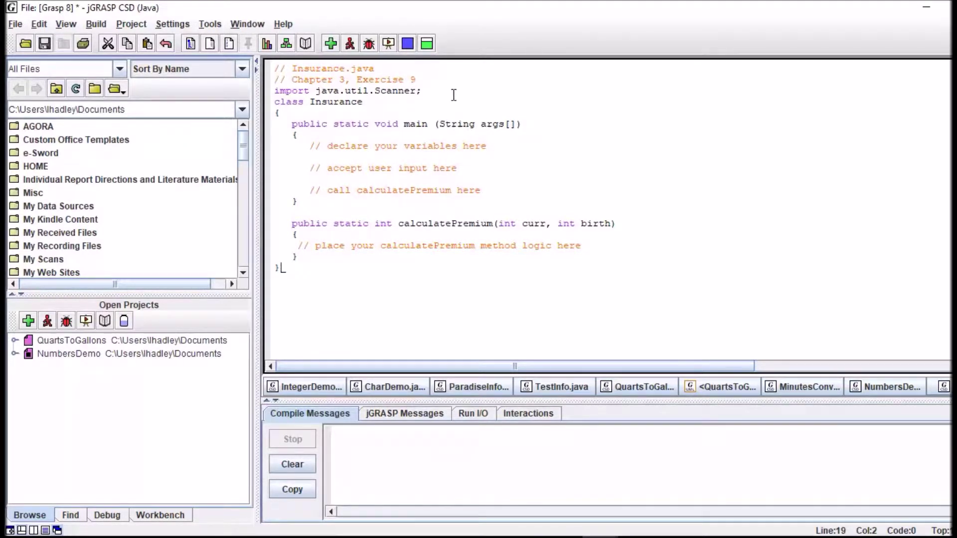
- Save the pasted starter code as Insurance.java in the Documents folder
left_click(384, 101)
left_click(43, 47)
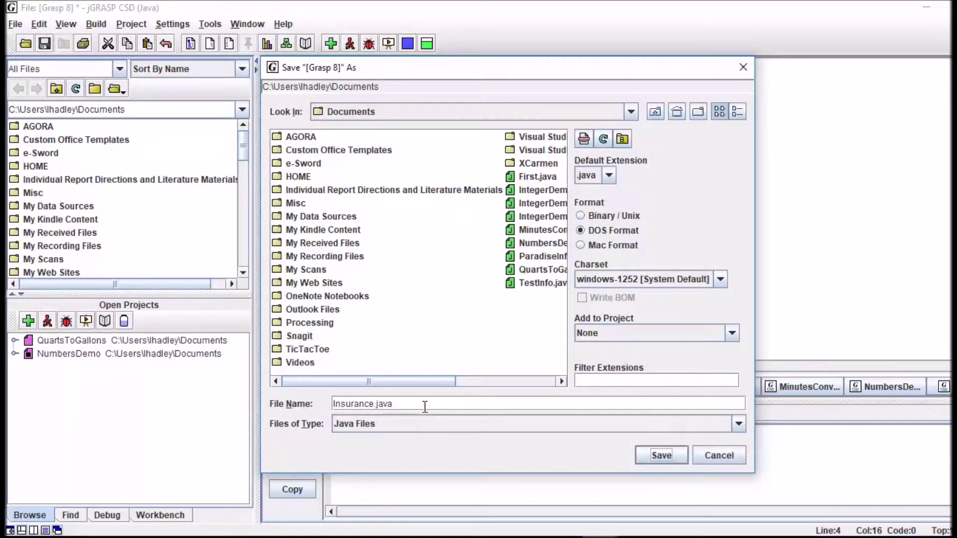
left_click(675, 455)
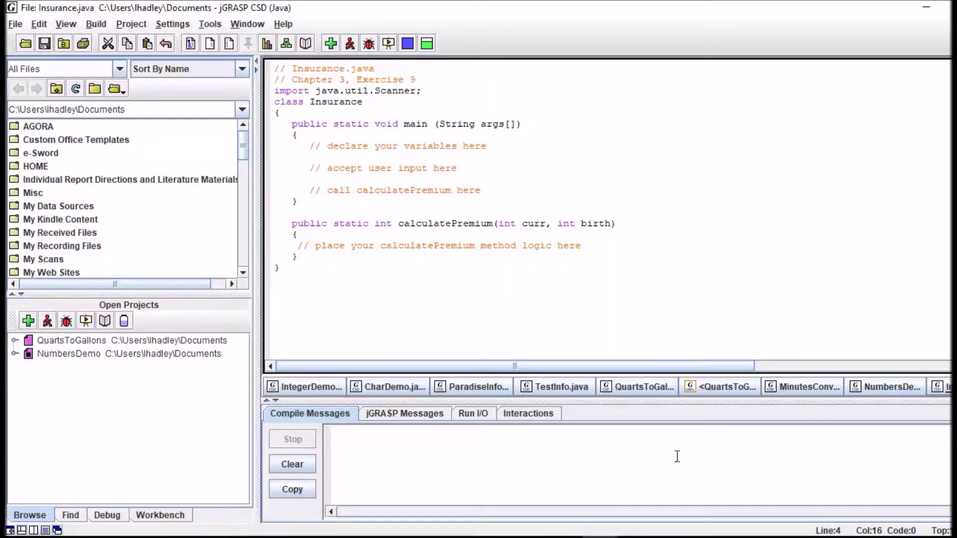
- Look over the main and calculatePremium code, then add a blank line below the logic comment
left_click(434, 89)
left_click(567, 137)
left_click(534, 126)
left_click(635, 225)
left_click(602, 224)
left_click(590, 246)
key("Return")
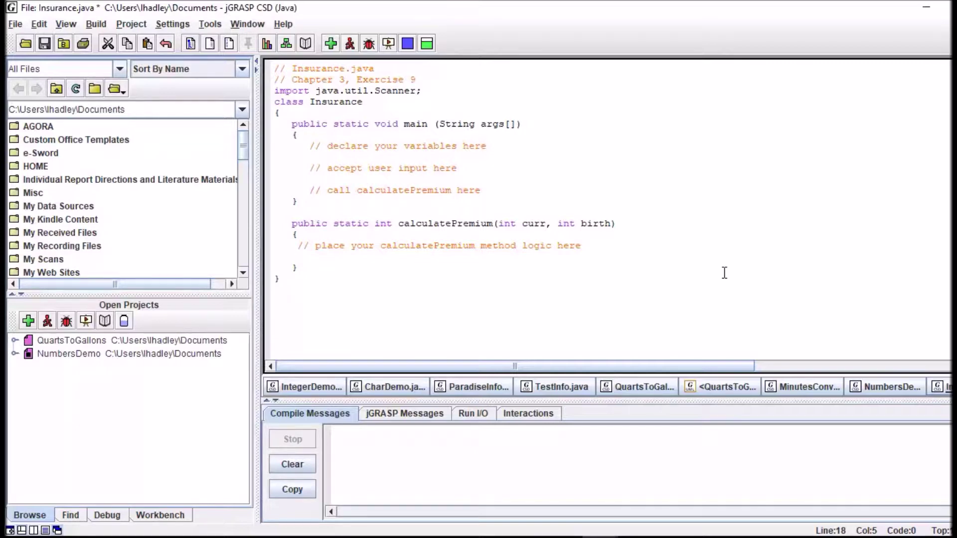
type("int ")
type("age ")
type("= curr ")
type("- bit")
type("t")
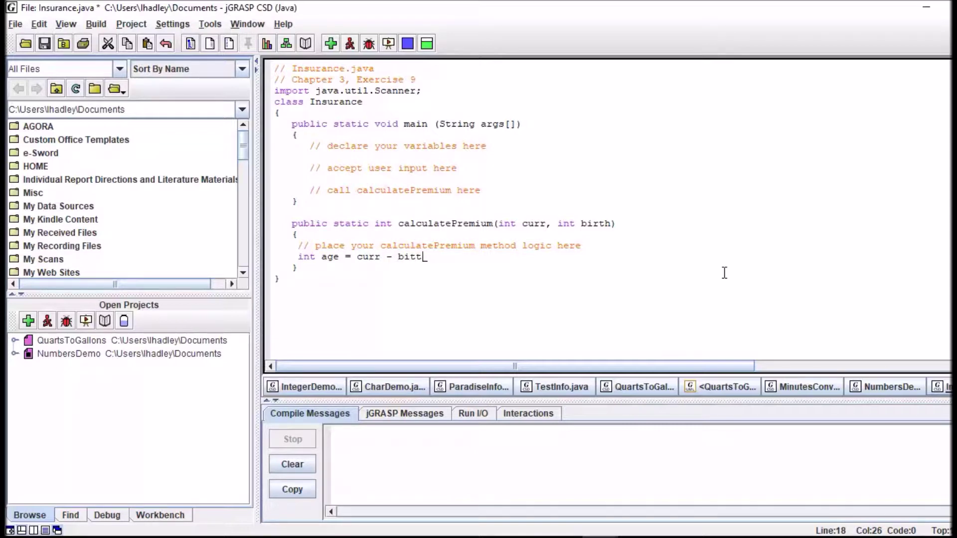
type("h")
type(";")
- Write 'int decade = age / 10;', 'int premium = (15 + decade) * 20;' and 'return premium;' on separate lines
key("Return")
type("int ")
type("decade ")
type("= ")
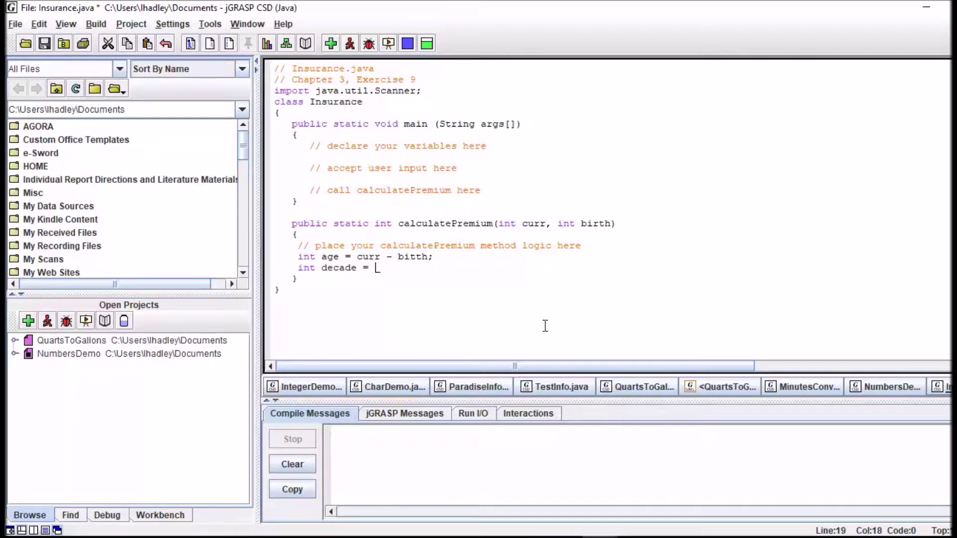
type("age")
type(" / 10")
type(";")
key("Return")
type("in")
type("t p")
type("remiu")
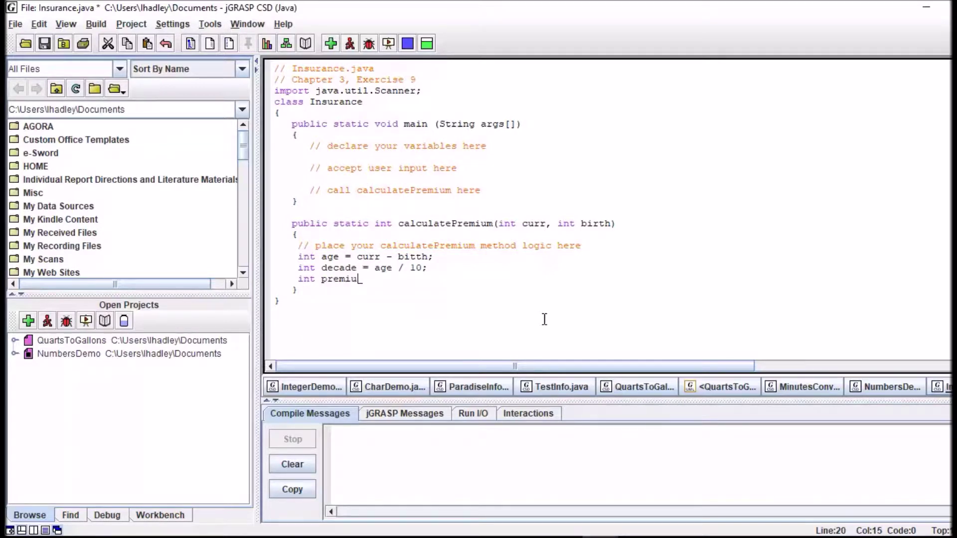
type("m =")
type("(")
type("15")
type(" +")
type(" decade")
type(")")
type("* ")
type("20")
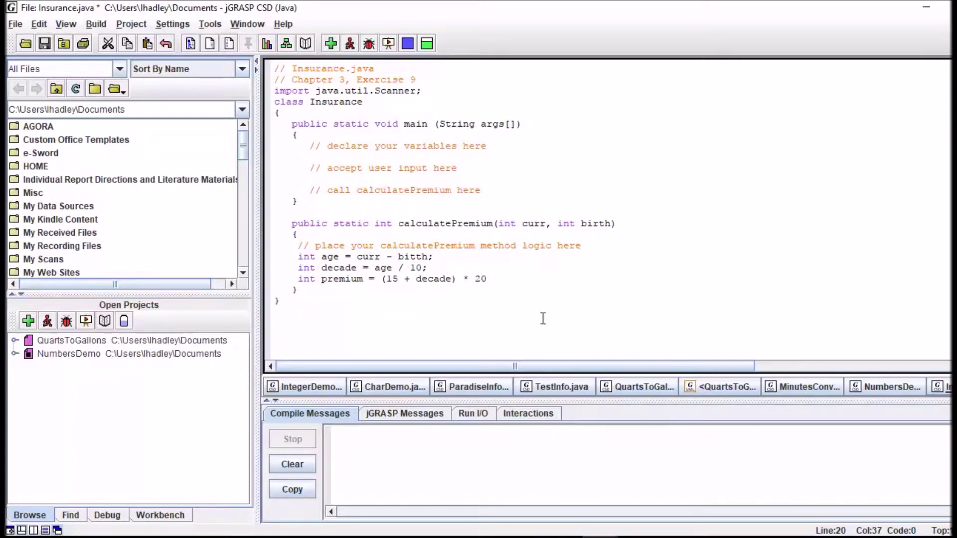
type(";")
key("Return")
type("ret")
type("urn")
type(" premium;")
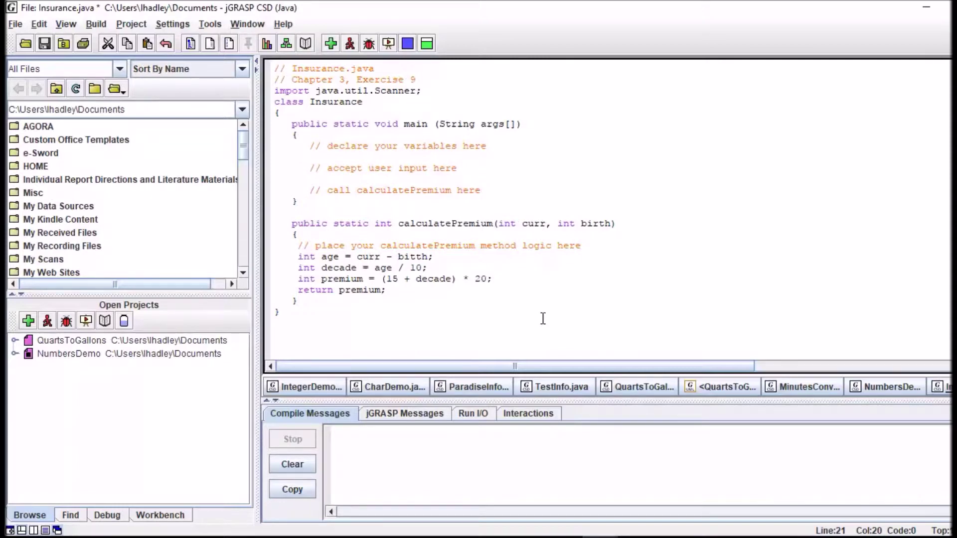
left_click(559, 127)
double_click(365, 291)
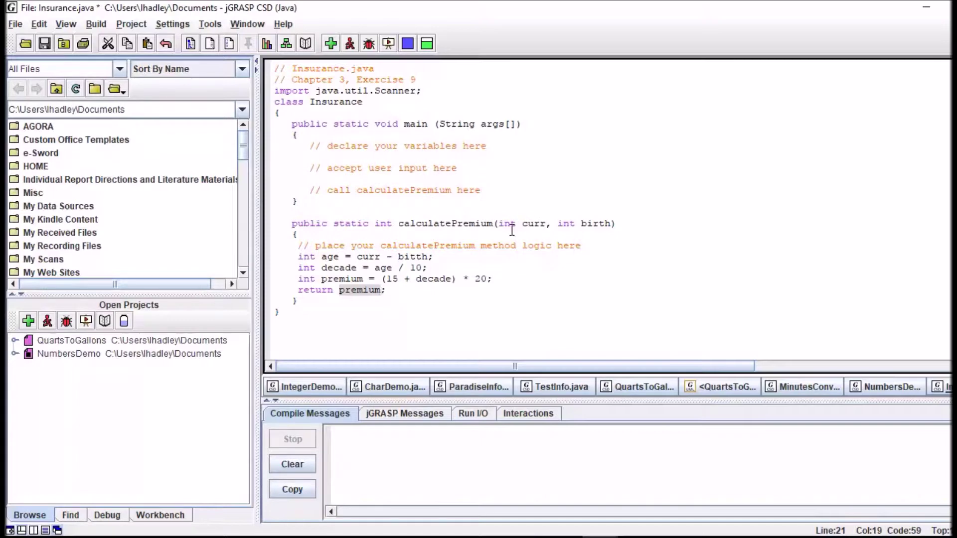
double_click(536, 224)
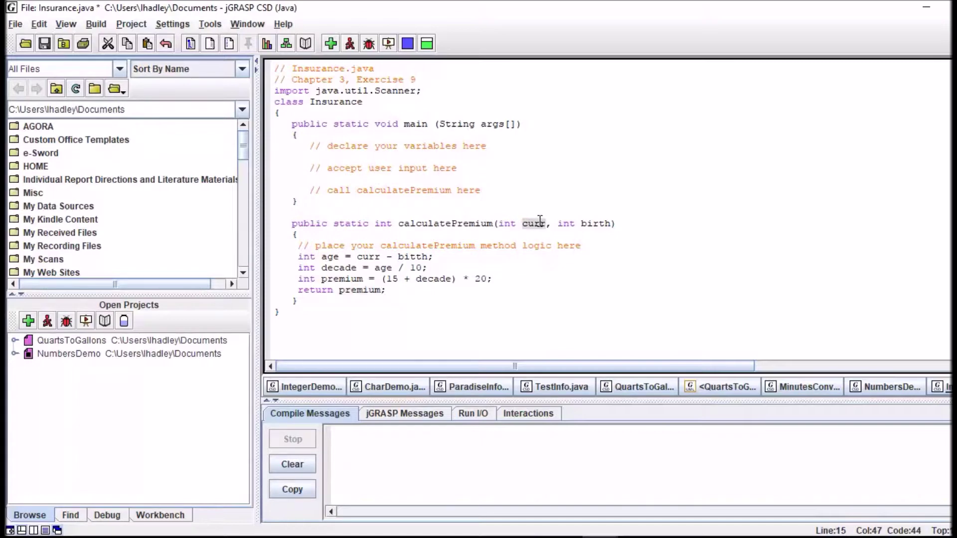
double_click(596, 224)
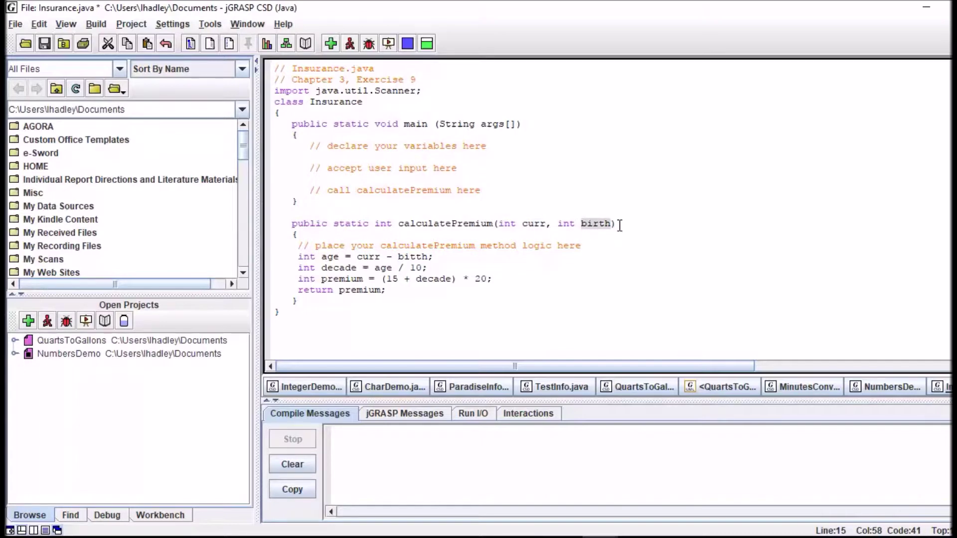
left_click(508, 152)
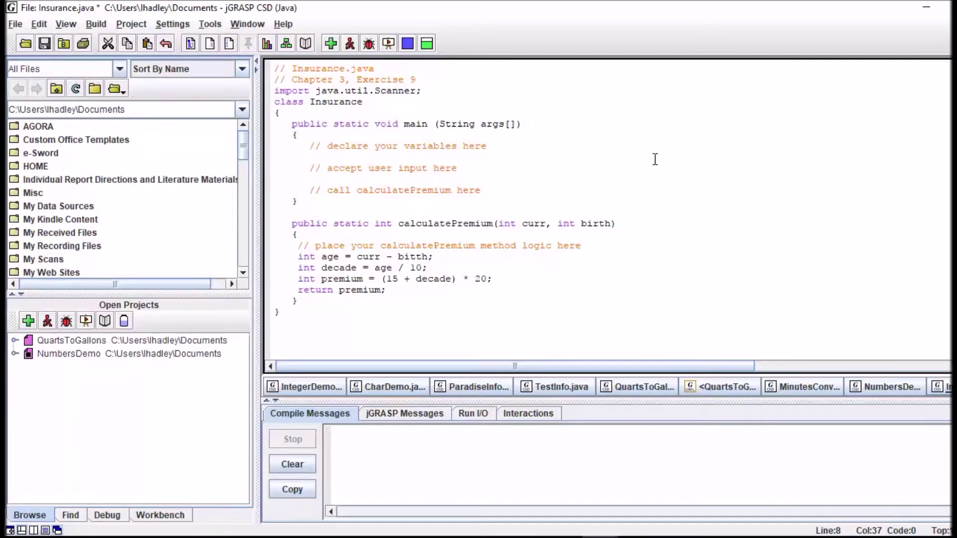
- Declare int currYear, int birthYear and int premium on separate lines under the declarations comment
key("Return")
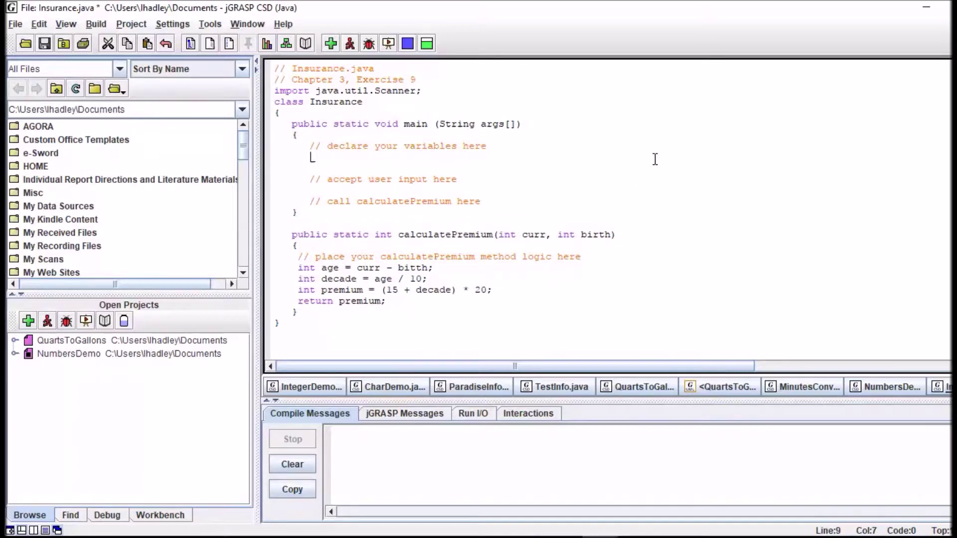
type("int")
type(" curr")
type("Year")
type(";")
key("Return")
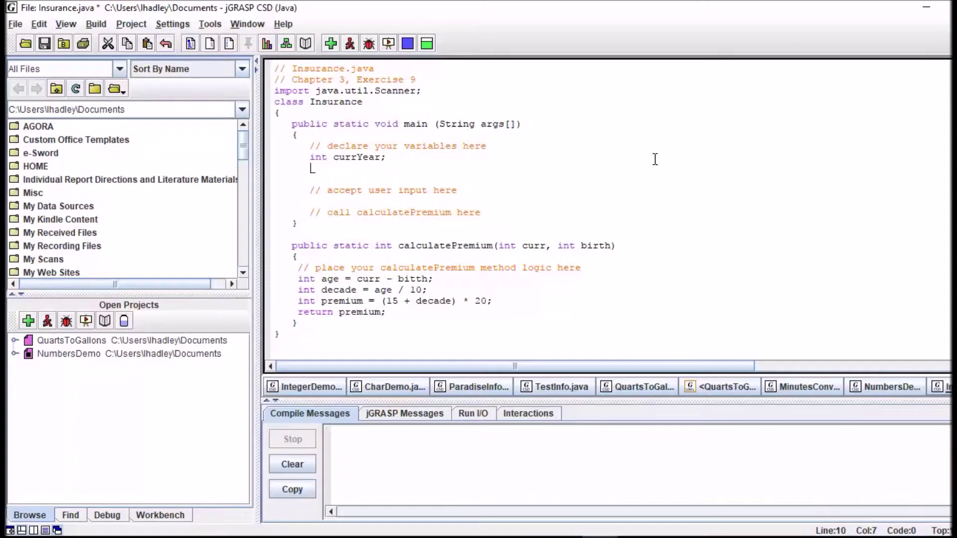
type("int ")
type("birth")
type("Year")
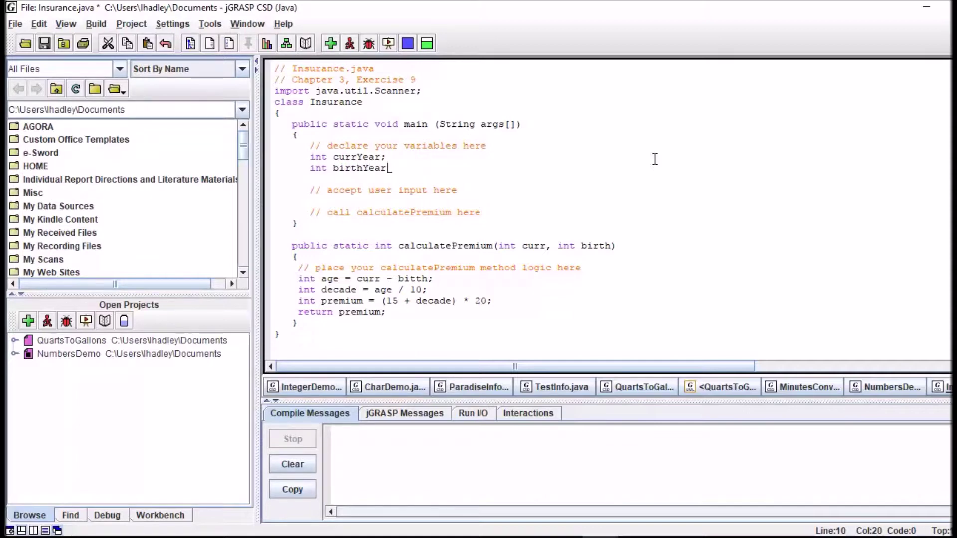
type(";")
key("Return")
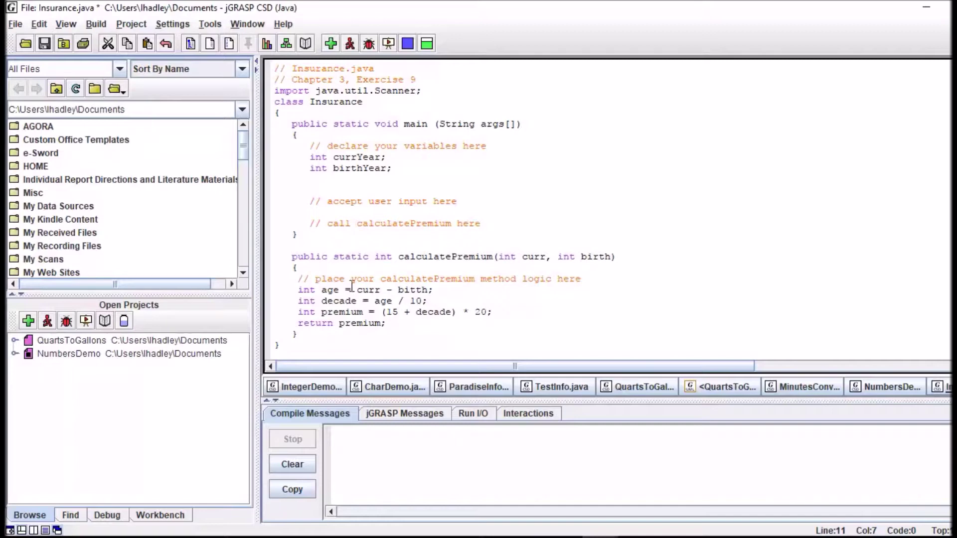
type("int ")
type("prem")
type("ium;")
left_click(325, 214)
- Add the Scanner line and a print of "Enter the current year >> ", correcting the colon to a semicolon
key("Tab")
key("Tab")
type("Sc")
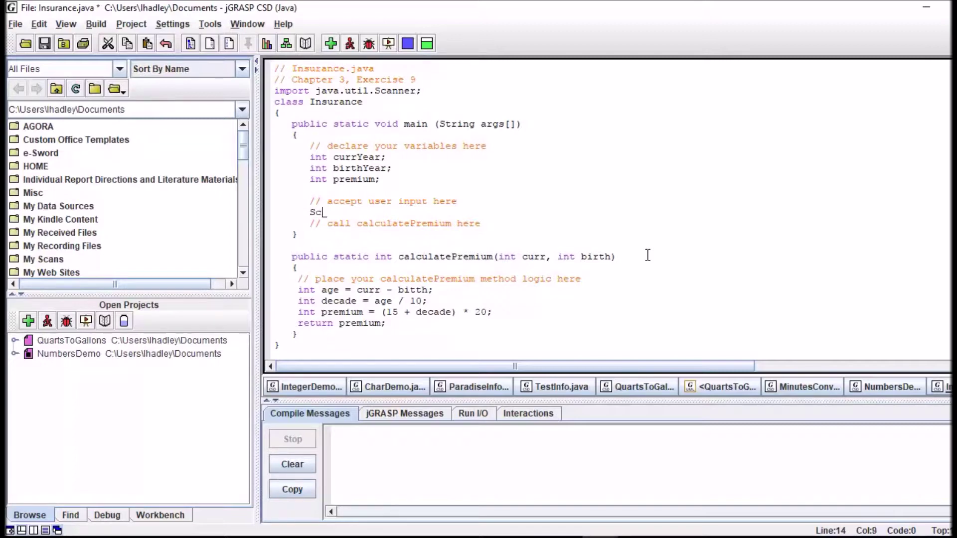
type("anner")
type(" input ")
type("= ")
type("ne")
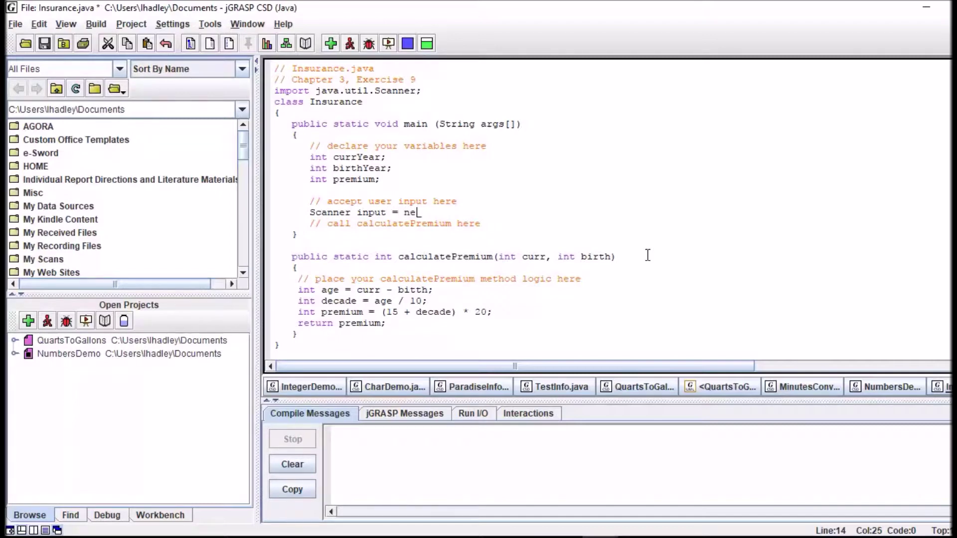
type("w S")
type("canner")
type("(")
type("Syst")
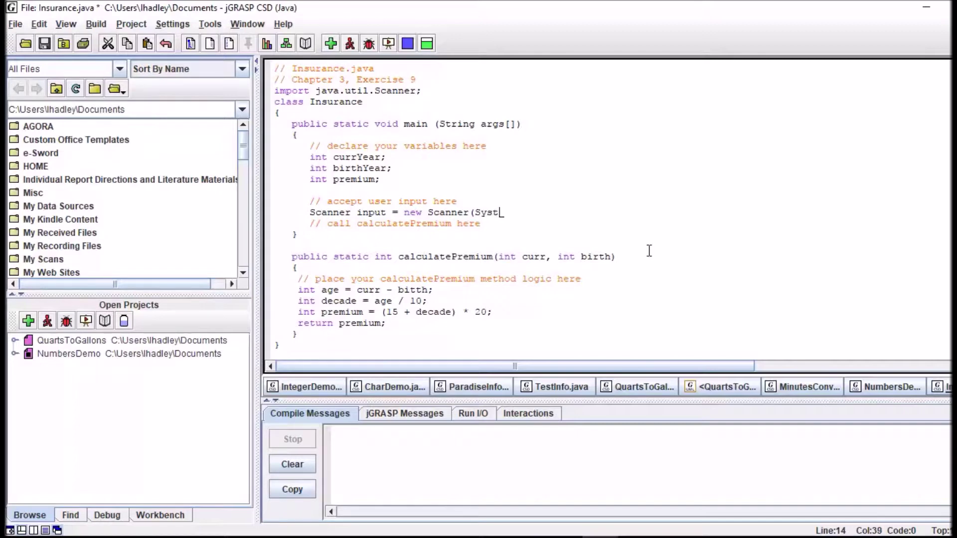
type("em.in")
type(")")
type(";")
key("Return")
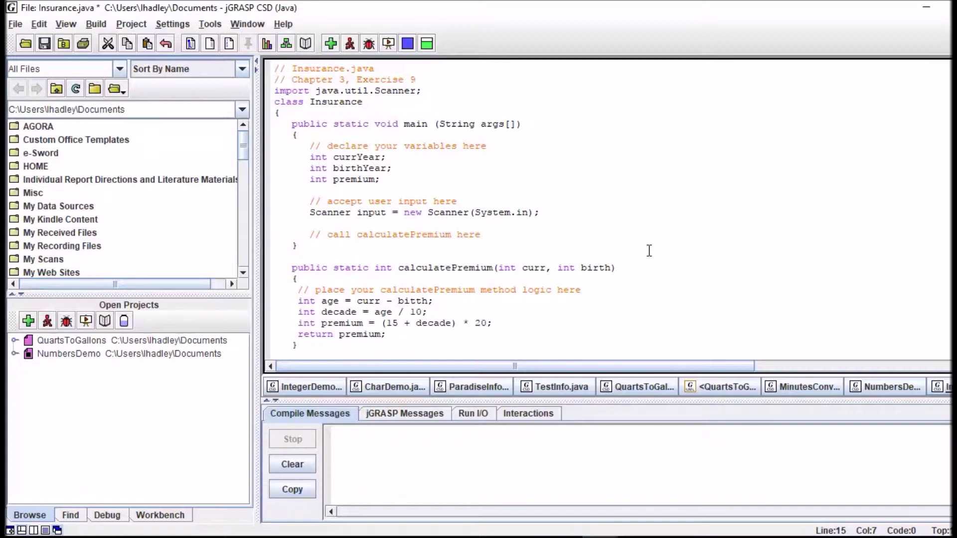
type("System")
type(".out.pri")
type("nt(")
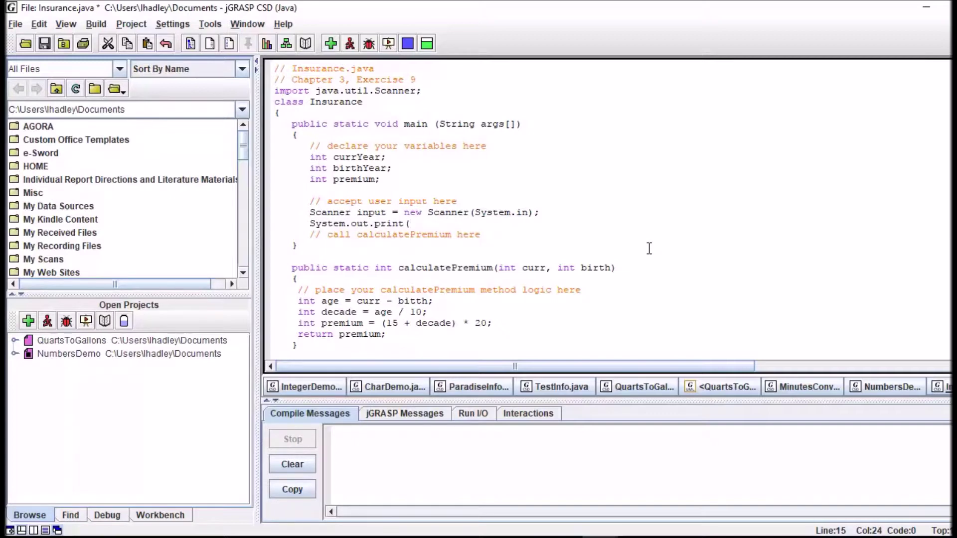
type("En")
key("BackSpace")
key("BackSpace")
type("\"")
type("Enter ")
type("the ")
type("current y")
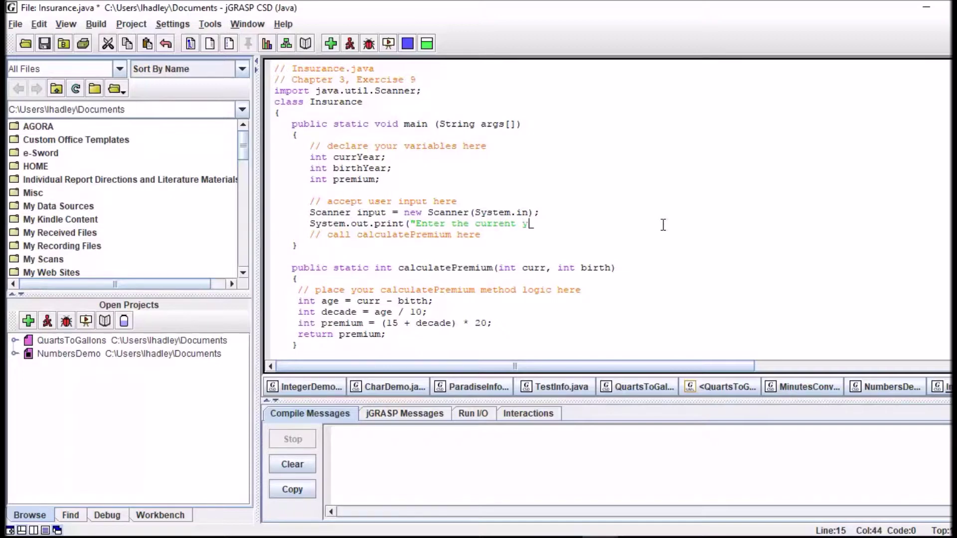
type("ear ")
type(">>")
type(" \")")
type(";")
key("BackSpace")
type(";")
key("Return")
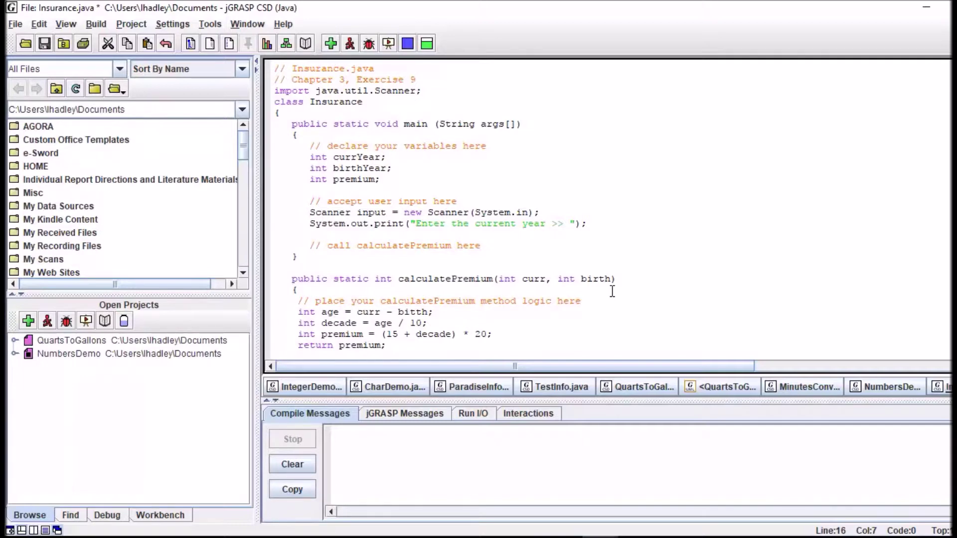
type("curr")
type("Year")
type(" = ")
type("input.ne")
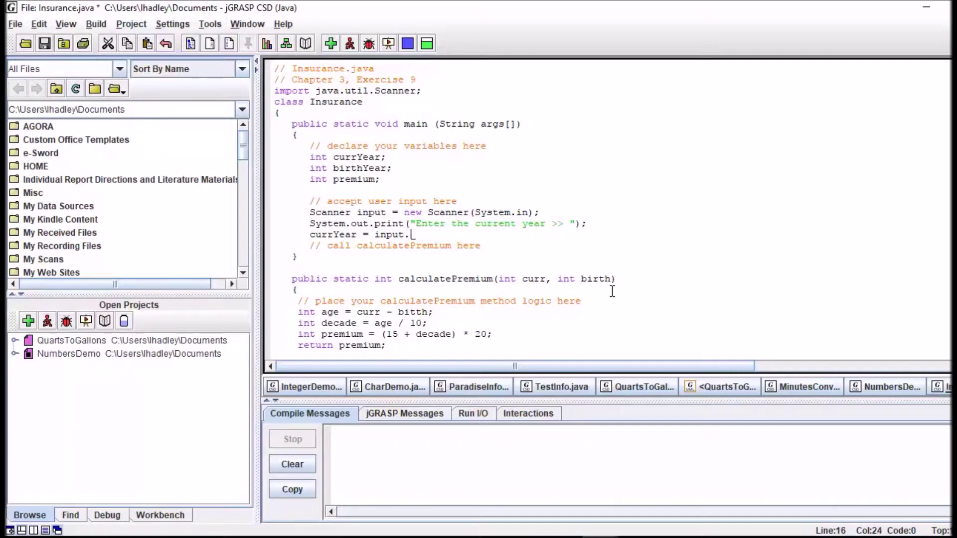
type("xt")
type("In")
type("t()")
type(";")
- Read the current year with currYear = input.nextInt(); and start a new line
key("Return")
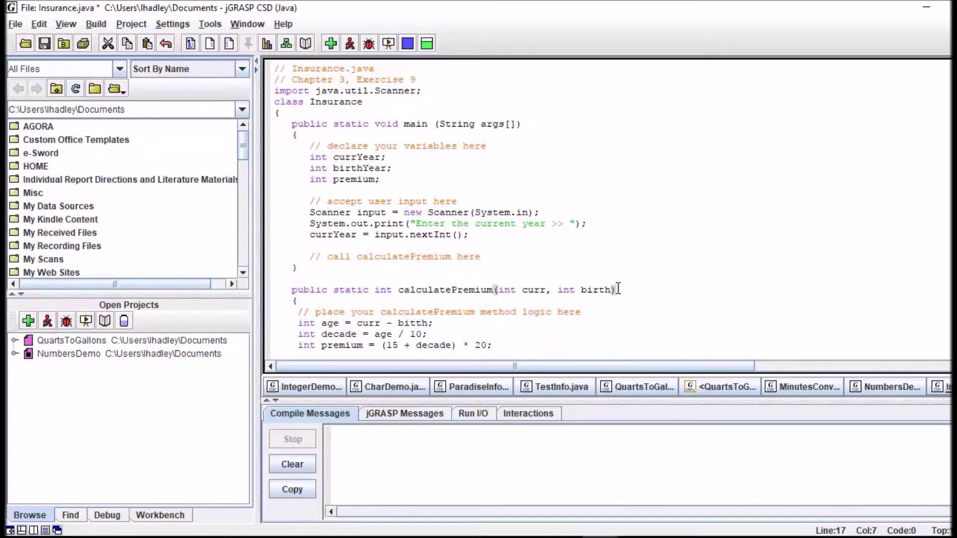
type("Syst")
type("em.out")
type(".print")
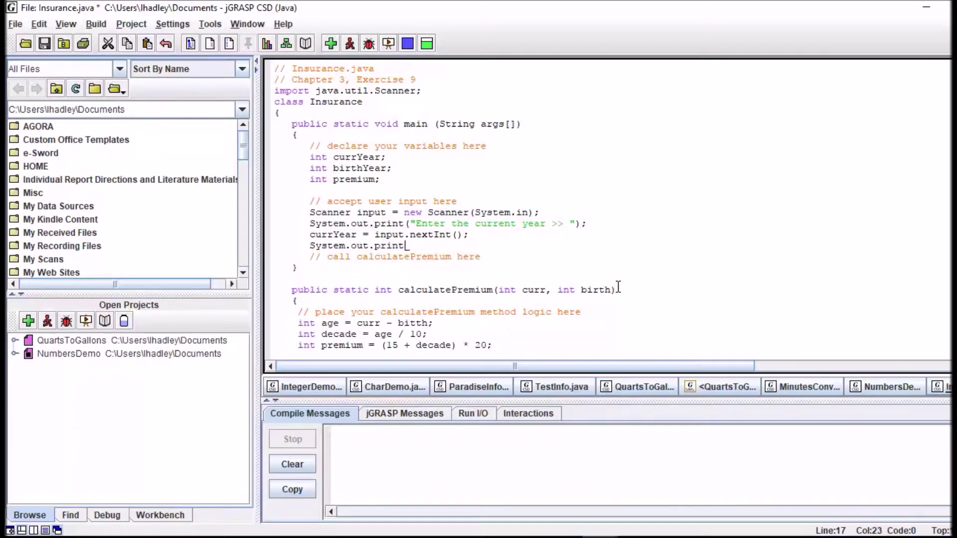
type("(")
type("\"Ent")
type("er the b")
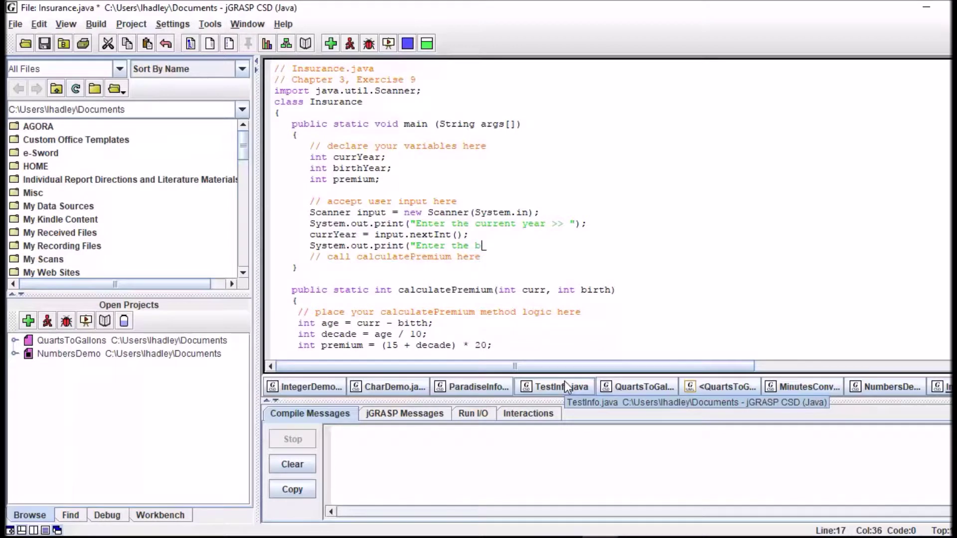
type("irth yea")
type("r >> ")
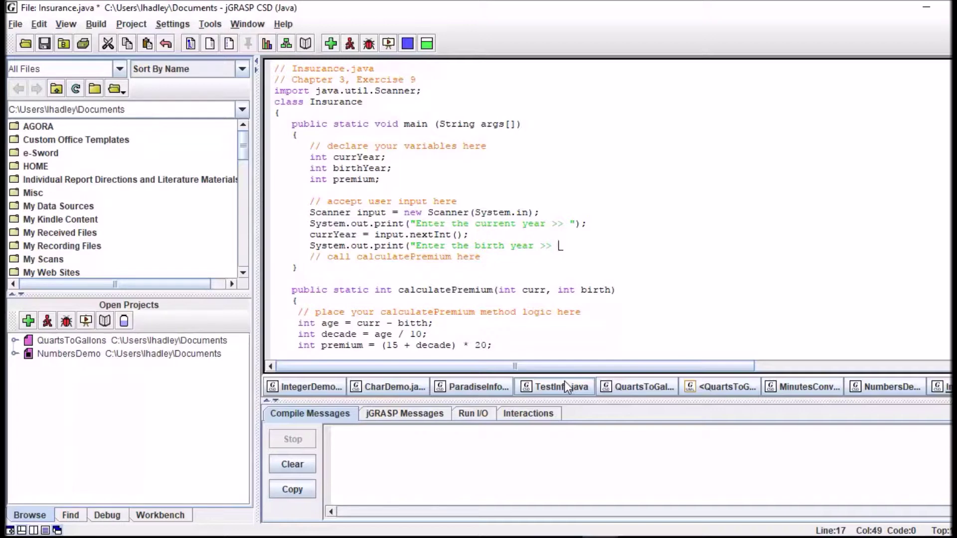
type("\");")
- Print the prompt "Enter the birth year >> " on line 17 and start a new line
key("Return")
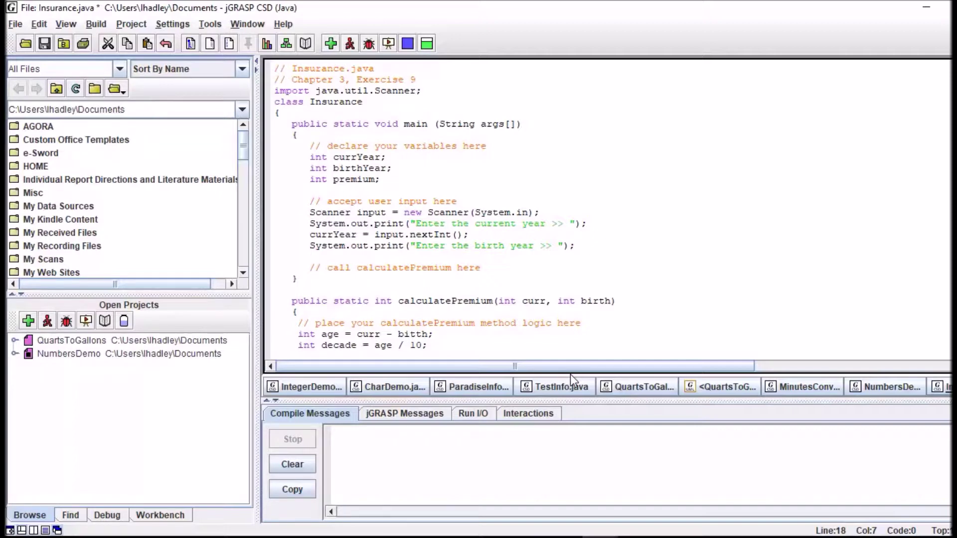
type("birth")
type("Year")
type(" = ")
type("input.")
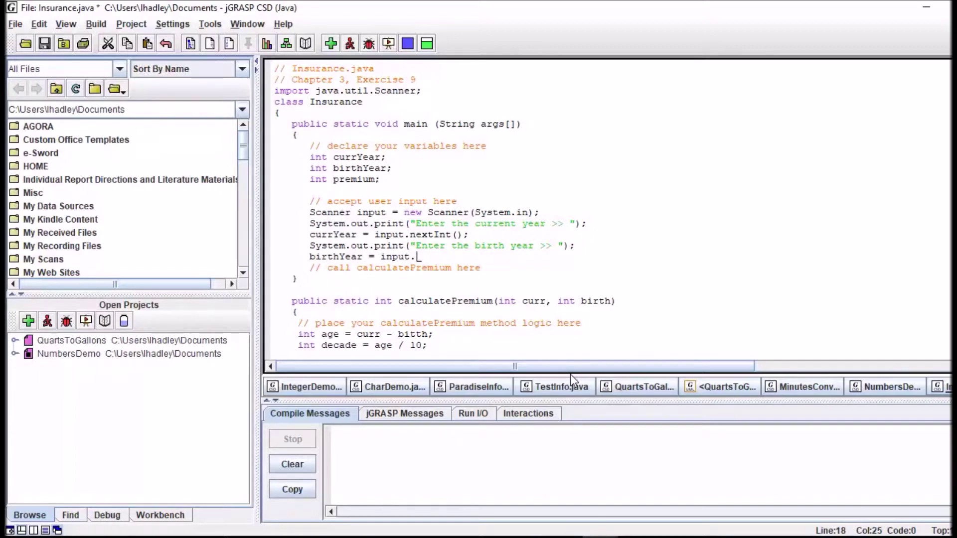
type("nextI")
type("nt(")
type(");")
- Read the birth year with birthYear = input.nextInt(); and start a new line
key("Return")
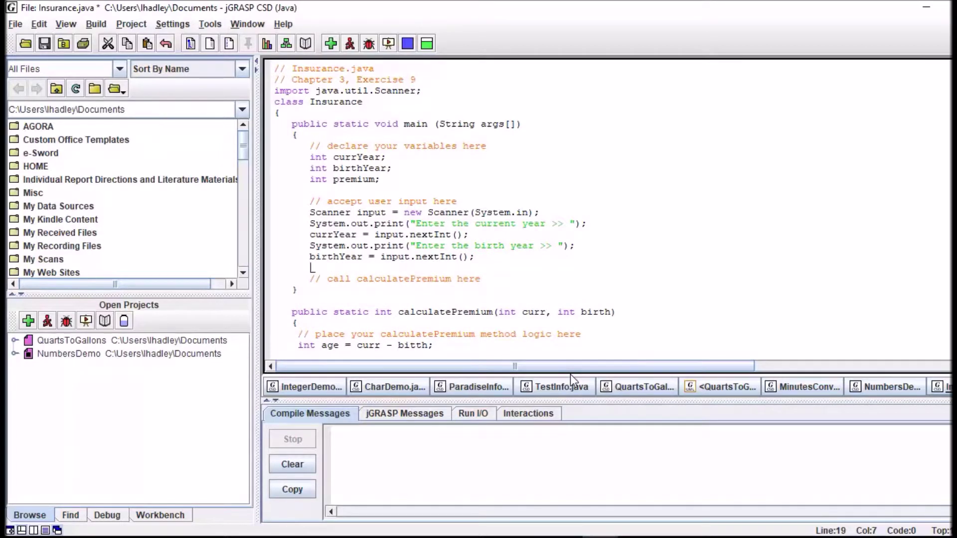
type("premium")
type(" = ")
type("calcu")
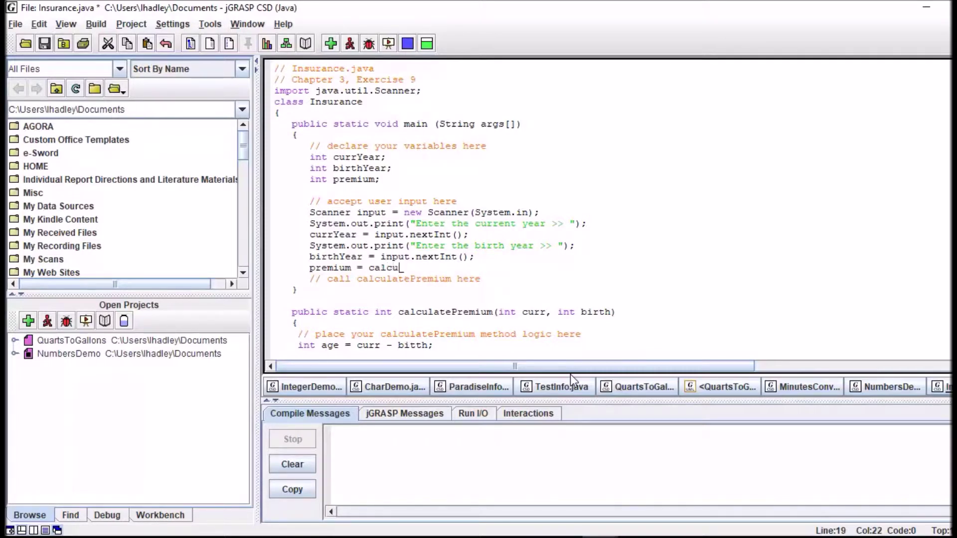
type("latePremiu")
type("m(")
type("curr")
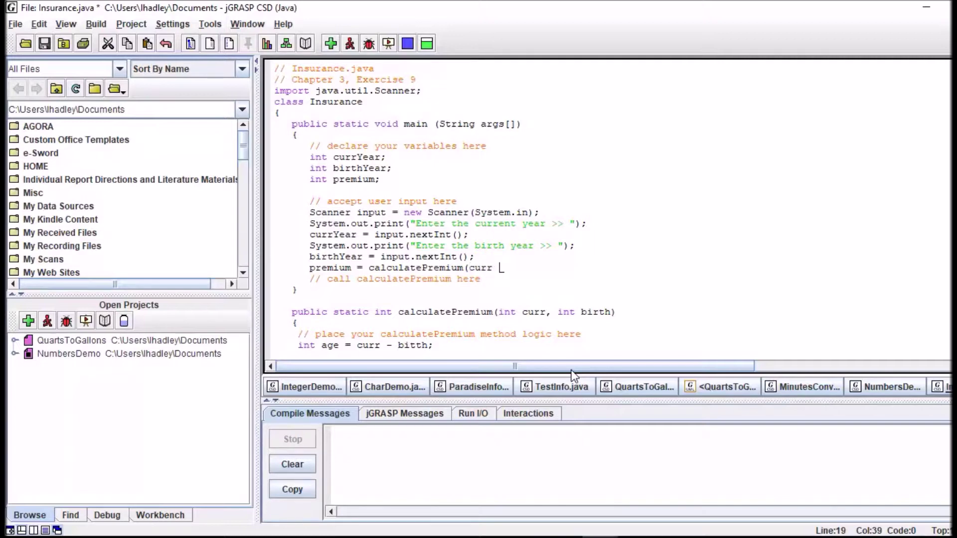
- Assign premium = calculatePremium(currYear, birthYear); with the stray space removed, then start a new line
key("BackSpace")
type("Ye")
type("ar,")
type("  bi")
type("rthYe")
type("ar);")
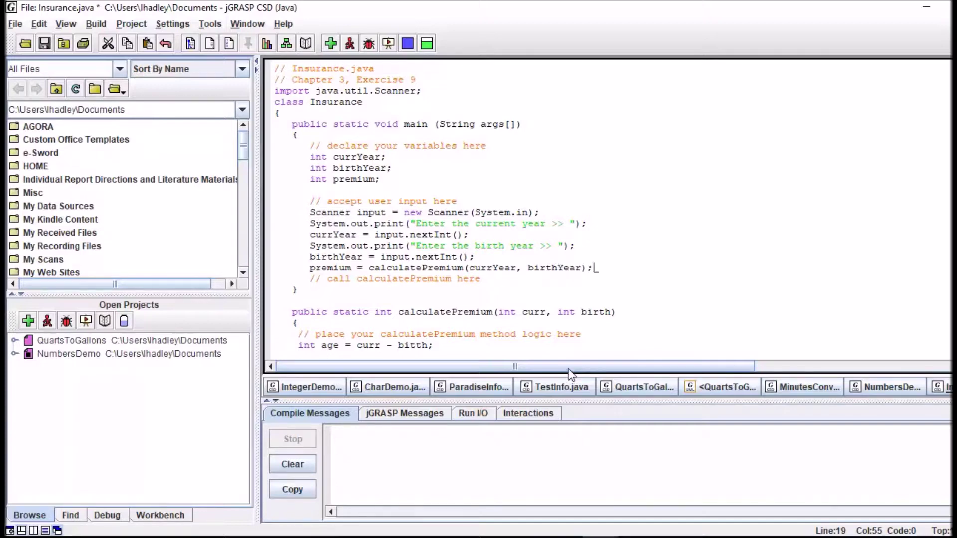
key("Return")
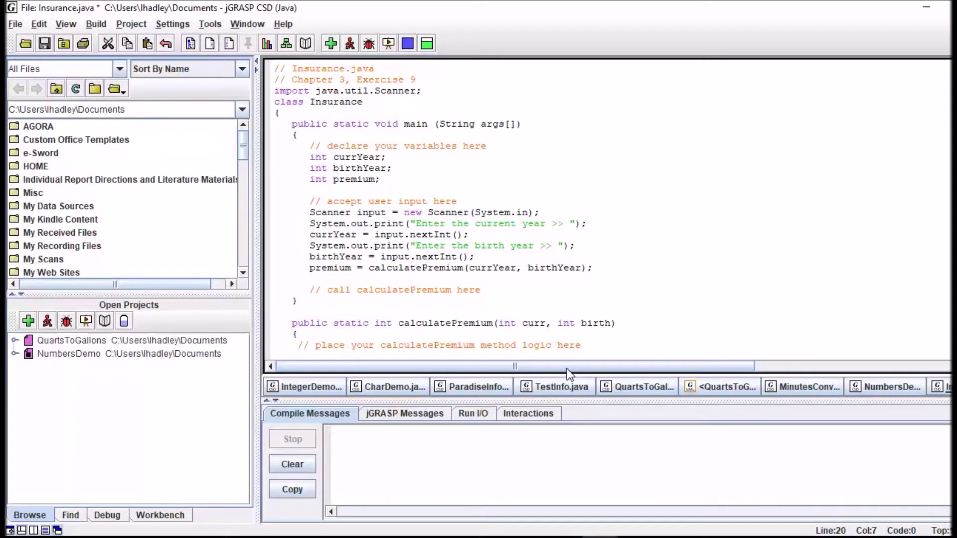
type("System.")
type("out.pri")
type("ntln")
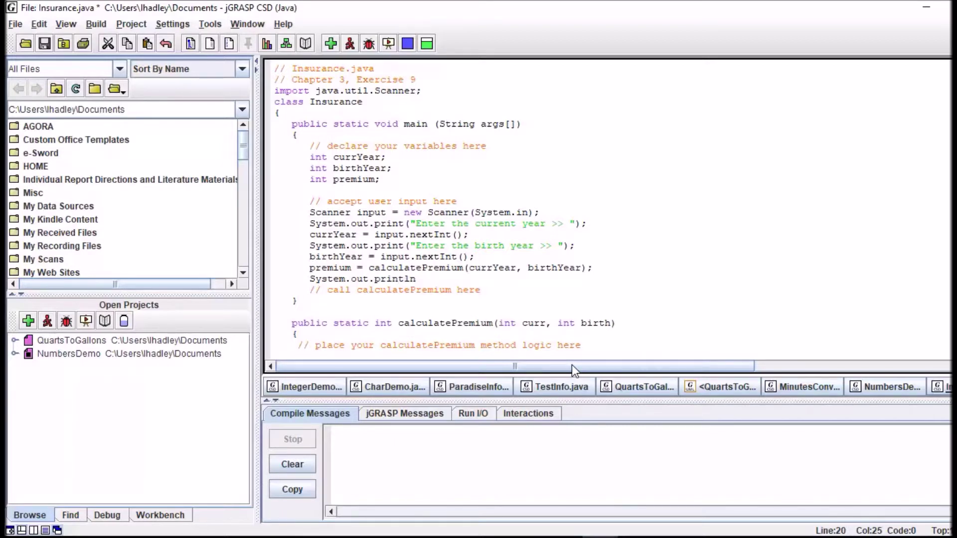
type("(\"")
type("The pre")
type("mium i")
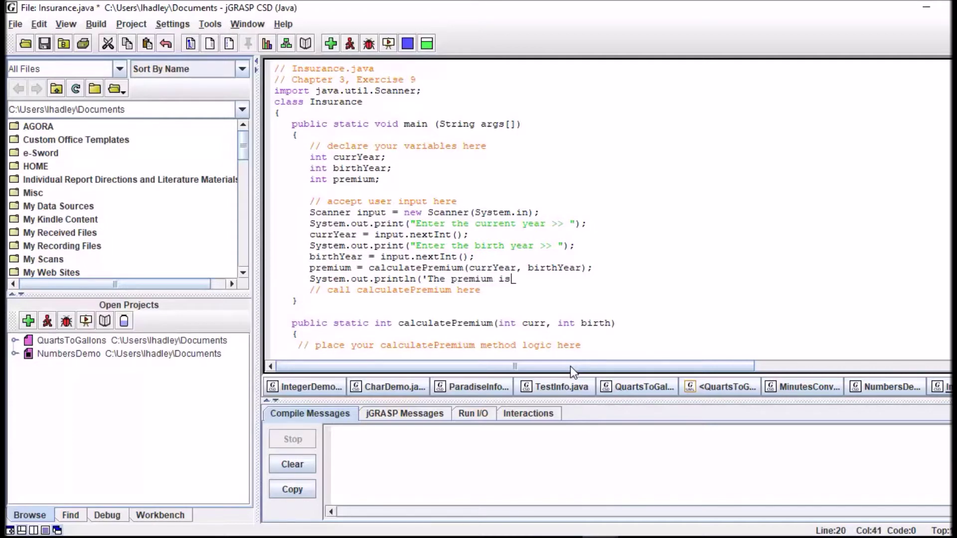
type("s $")
type("\"")
- Fix the opening quote and complete System.out.println("The premium is $" + premium);
left_click(424, 278)
key("Right")
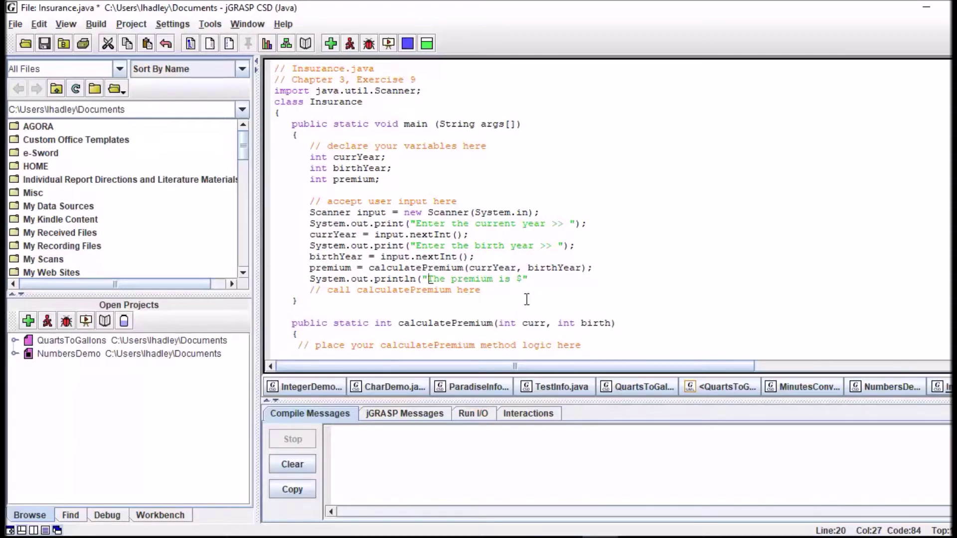
left_click(523, 278)
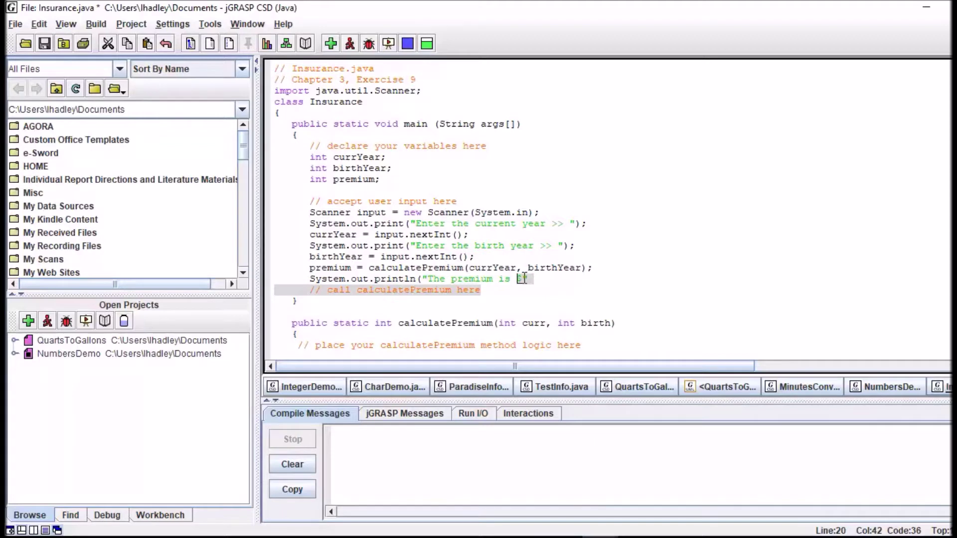
type("\"")
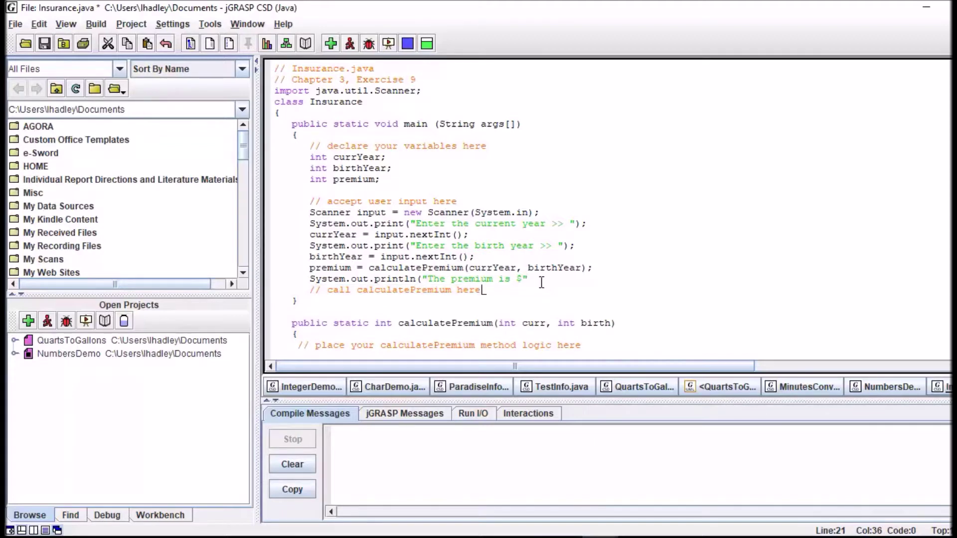
left_click(549, 282)
type("+ pre")
type("mium")
type(");")
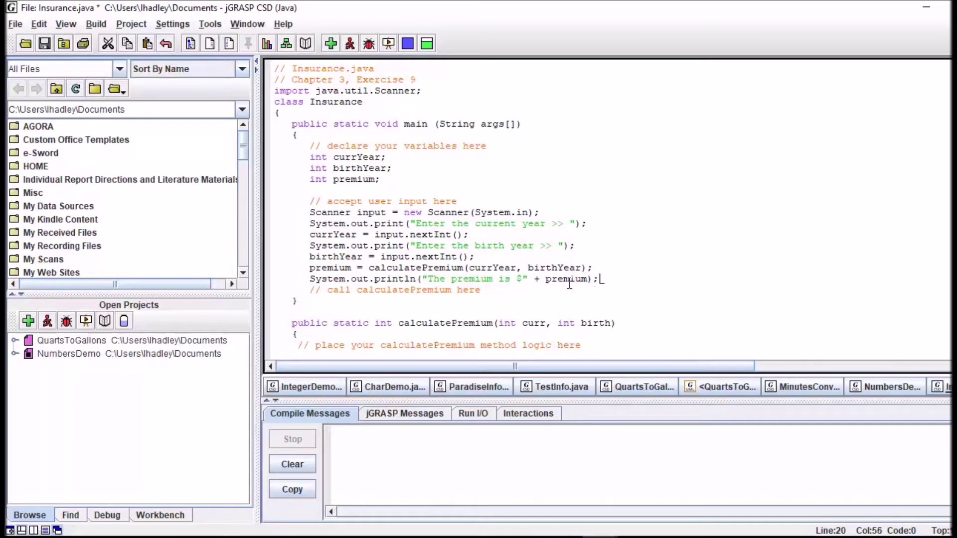
- Compile Insurance.java and correct 'bitth' to 'birth' in the age line
left_click(95, 24)
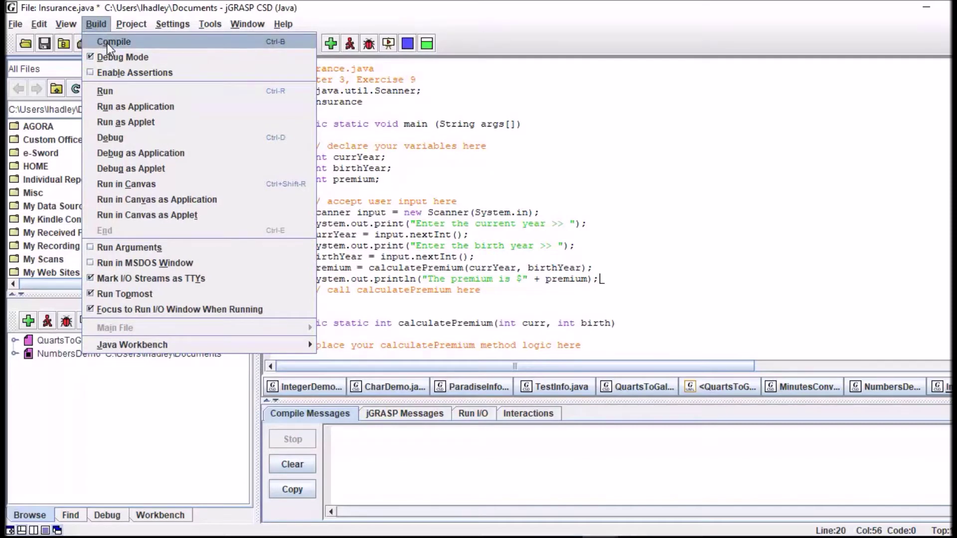
left_click(113, 41)
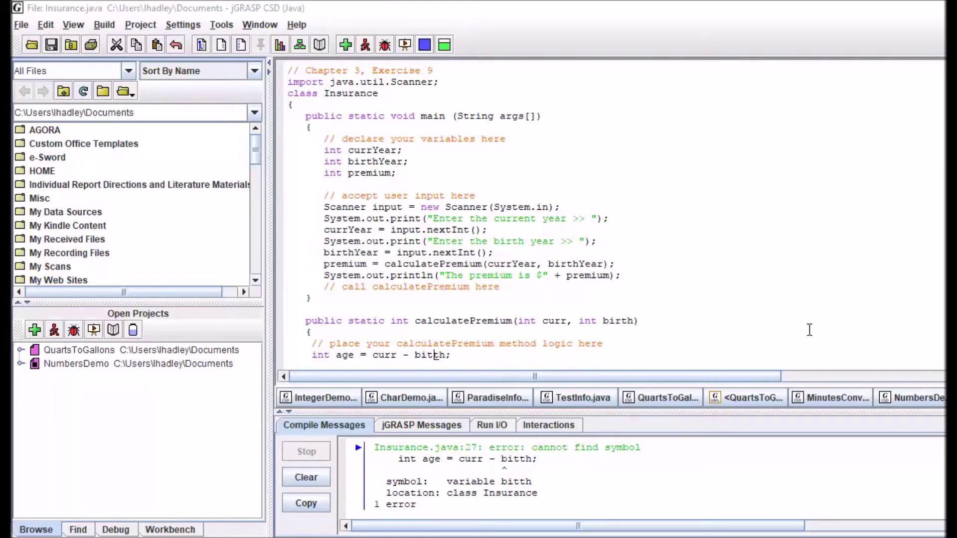
left_click(447, 358)
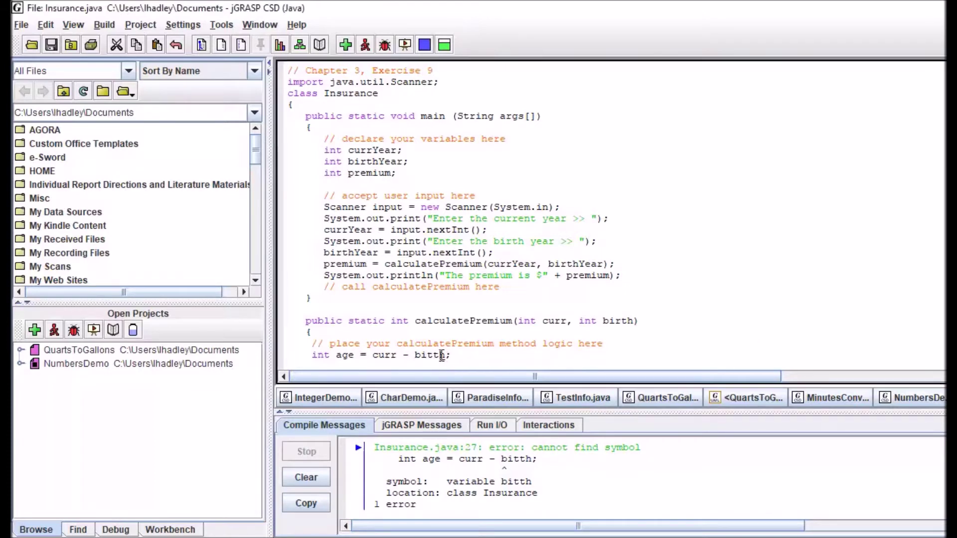
key("Left")
key("Left")
key("Left")
key("Delete")
type("r")
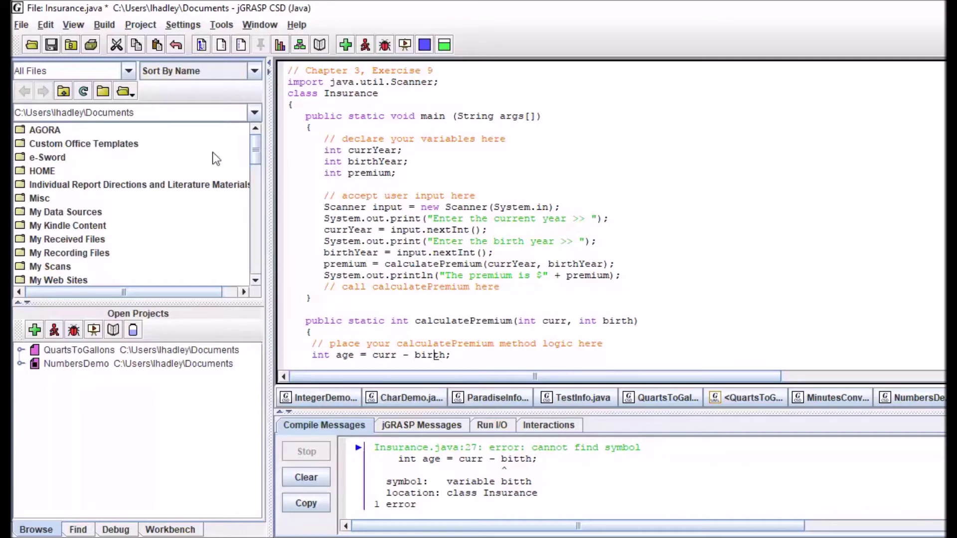
- Save Insurance.java and recompile it without errors
left_click(55, 46)
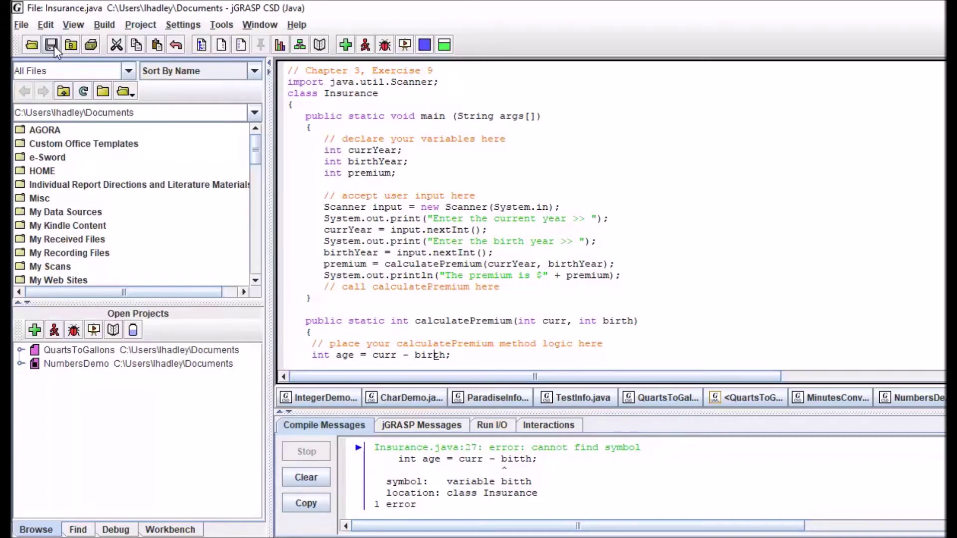
left_click(104, 24)
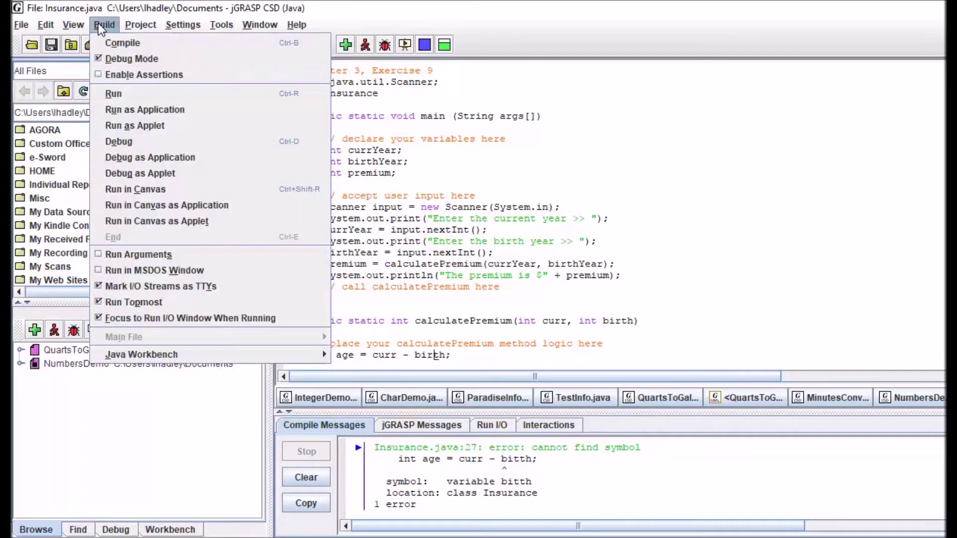
left_click(122, 43)
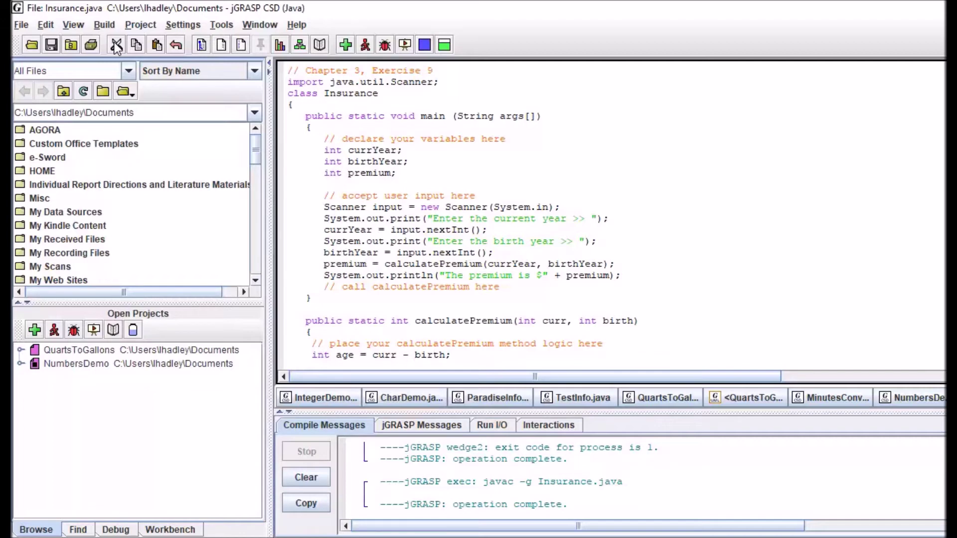
- Clear old messages, run Insurance with inputs 2017 and 1997, and save the file
left_click(318, 478)
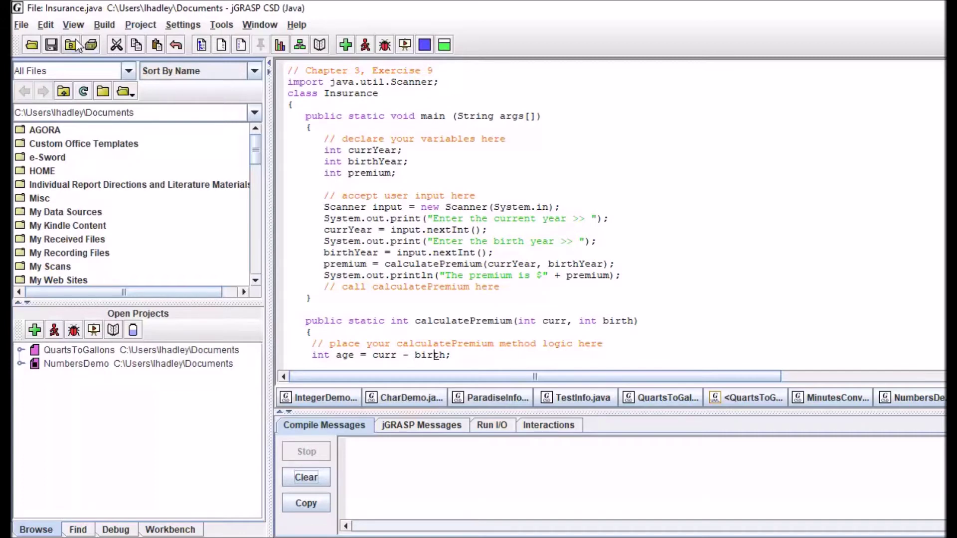
left_click(105, 25)
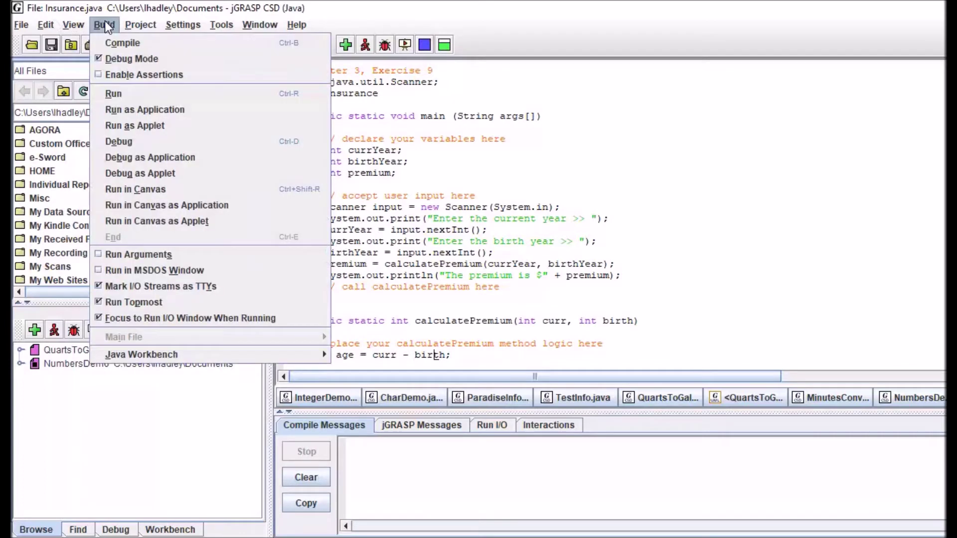
left_click(119, 93)
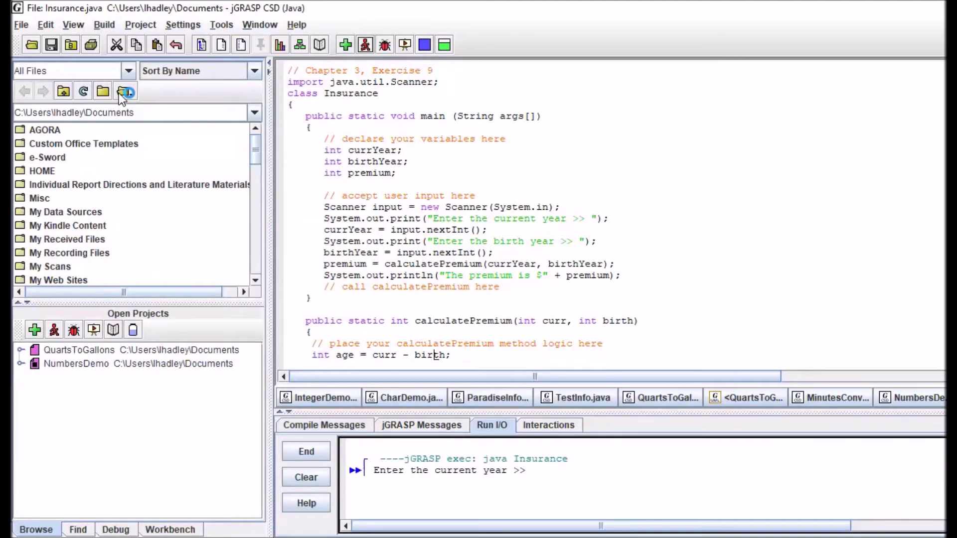
type("2017")
key("Return")
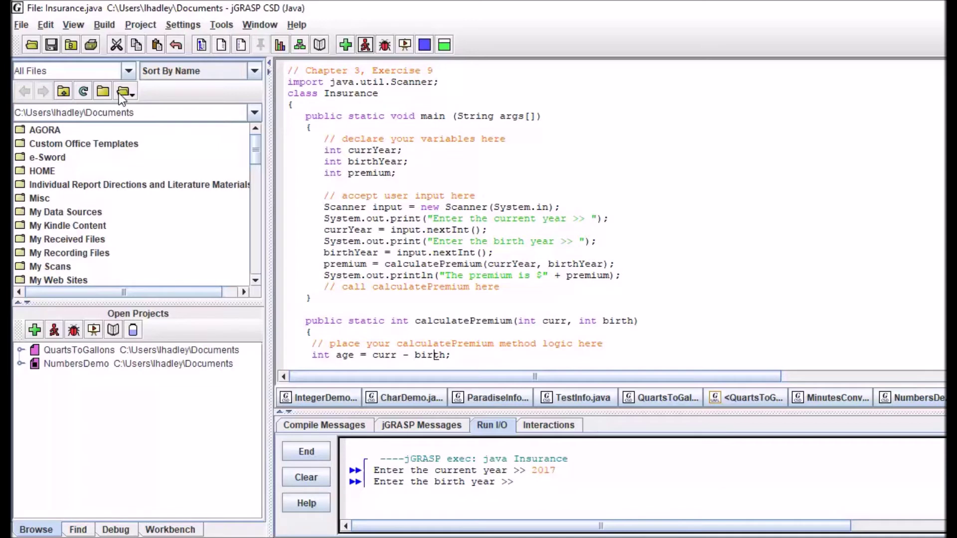
type("1997")
key("Return")
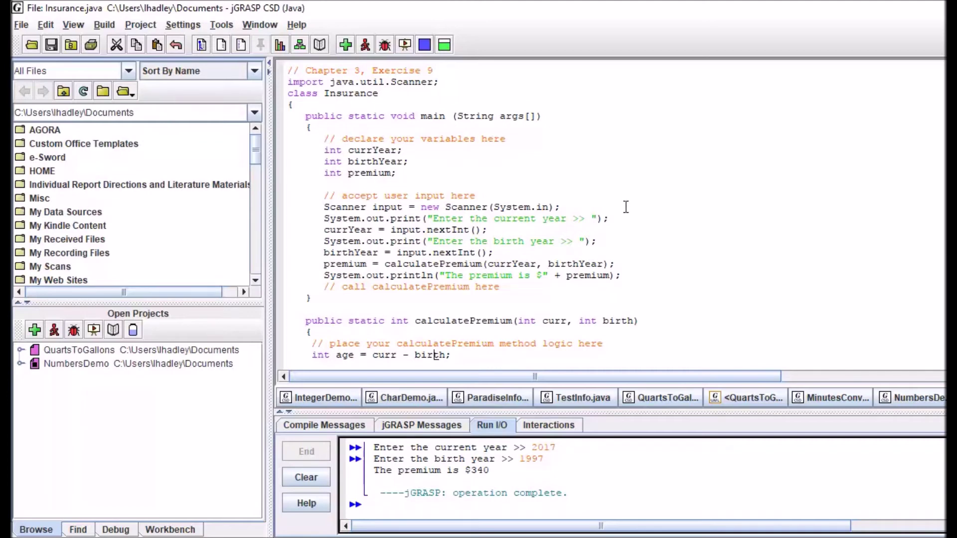
left_click(52, 45)
- Select and copy the entire Insurance.java source, then bring up the Windows Start menu
left_click_drag(287, 71, 402, 241)
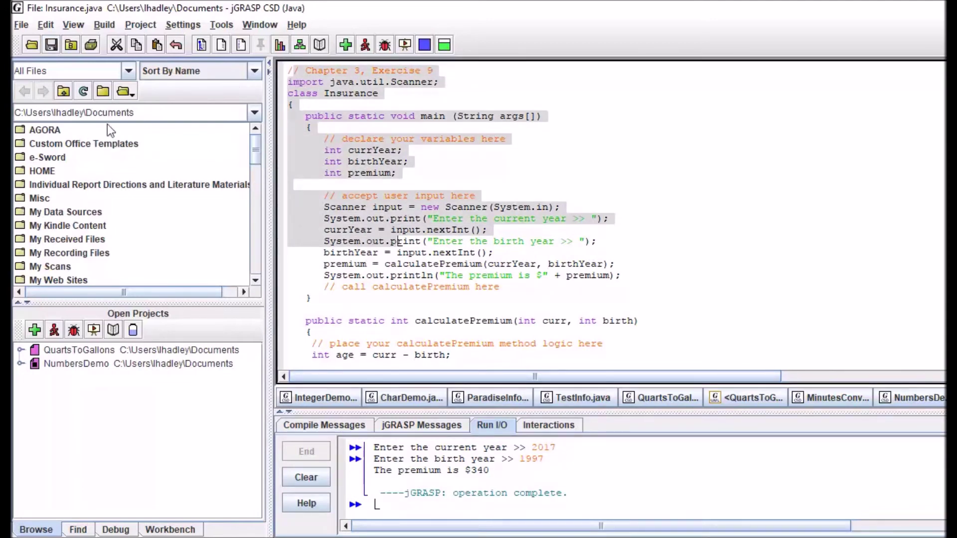
mouse_move(255, 150)
left_mouse_down()
mouse_move(245, 263)
mouse_move(255, 281)
mouse_move(253, 232)
left_mouse_up()
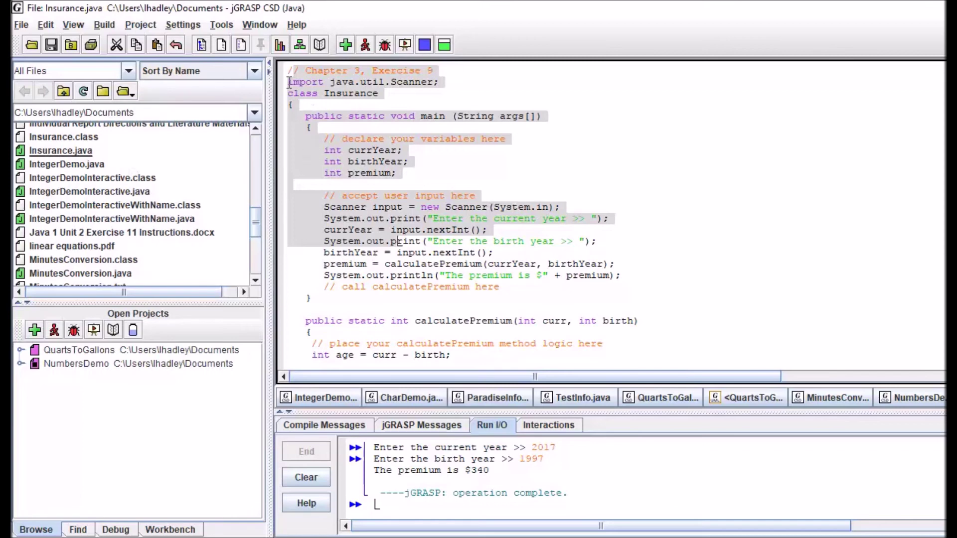
mouse_move(289, 69)
left_mouse_down()
mouse_move(393, 323)
mouse_move(463, 402)
left_mouse_up()
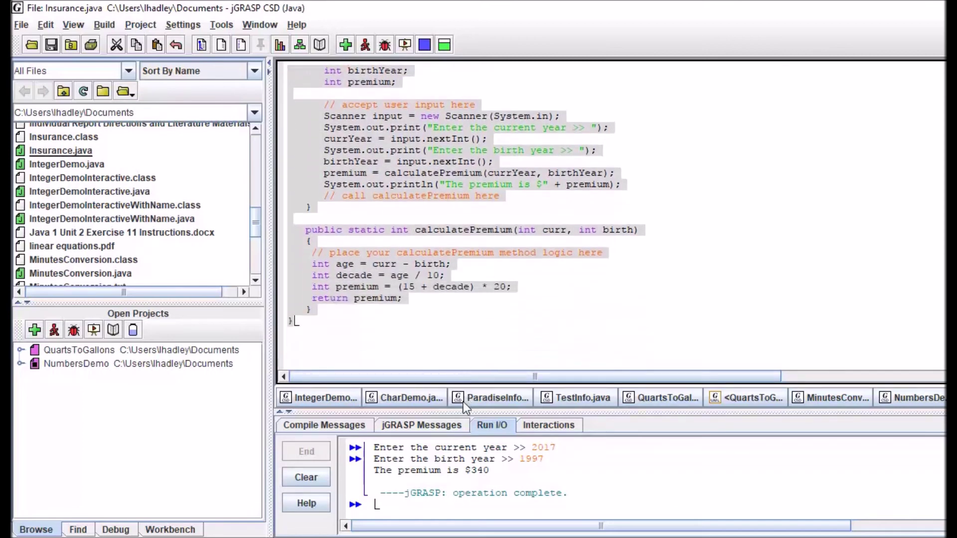
right_click(295, 174)
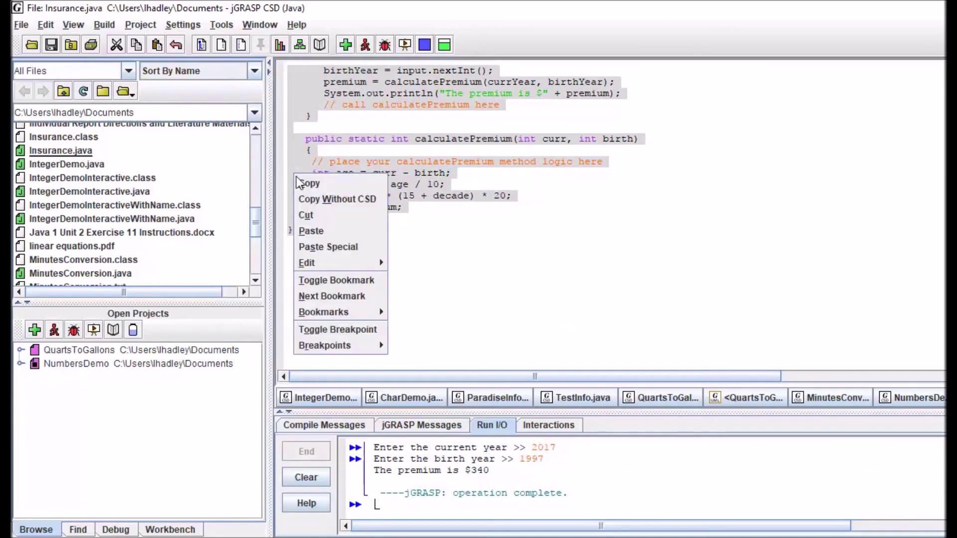
left_click(310, 184)
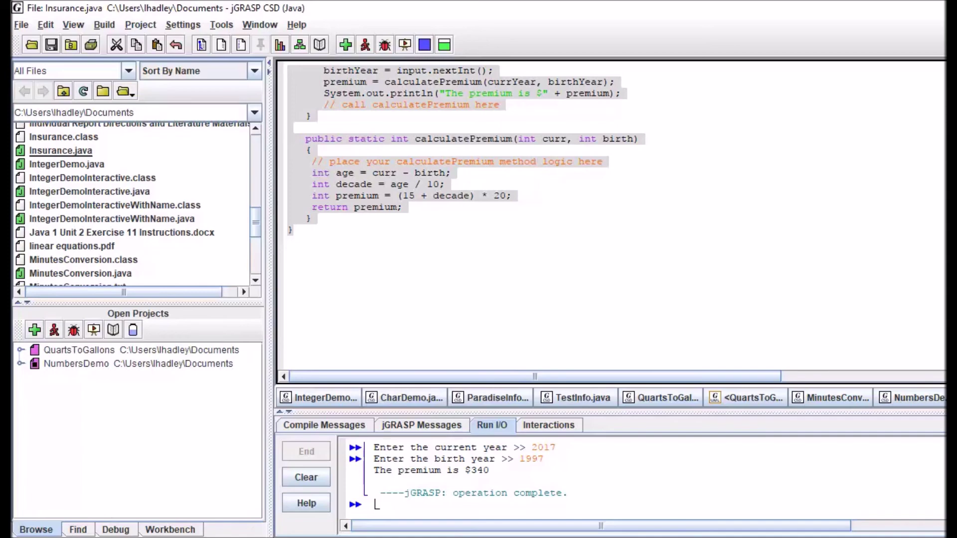
key("super")
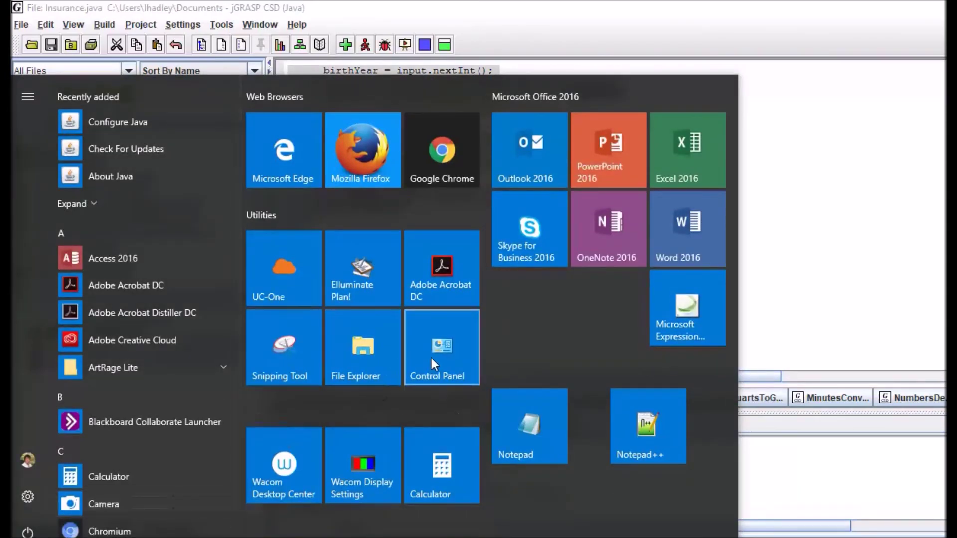
- Paste the copied Insurance code into a new Notepad document and minimize Notepad
left_click(538, 451)
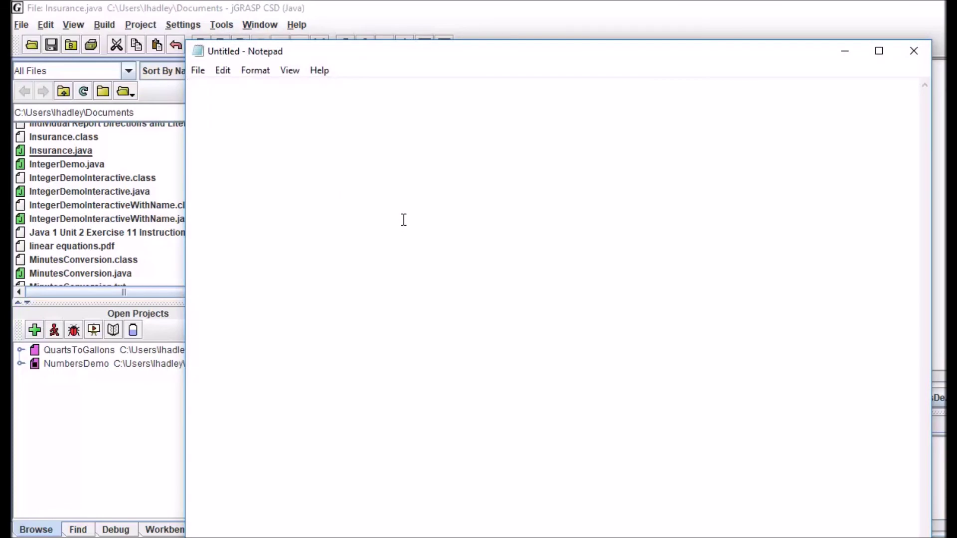
key("ctrl+v")
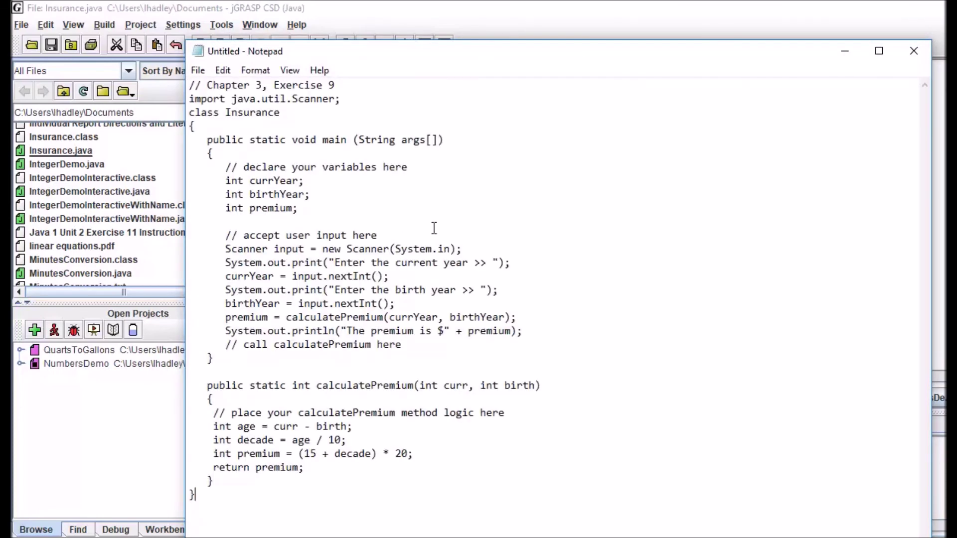
left_click(845, 52)
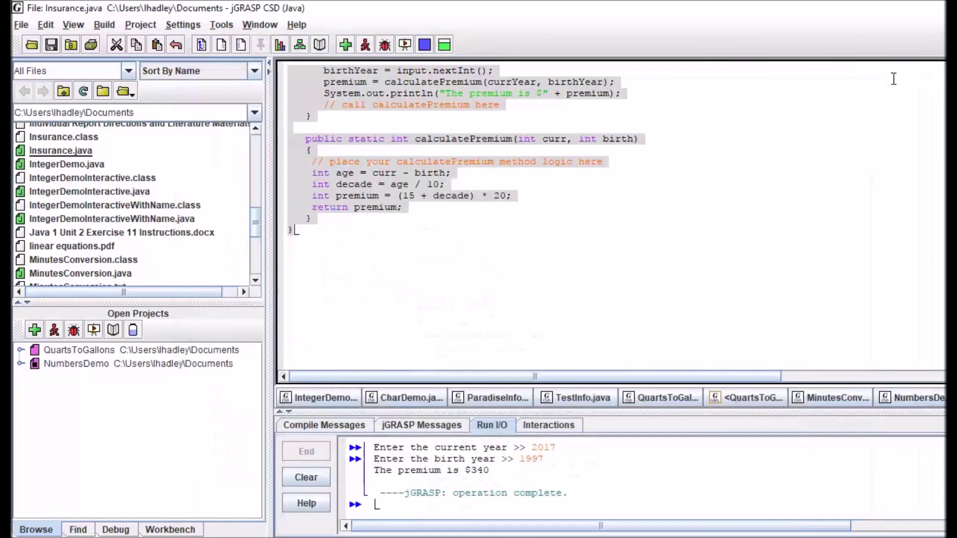